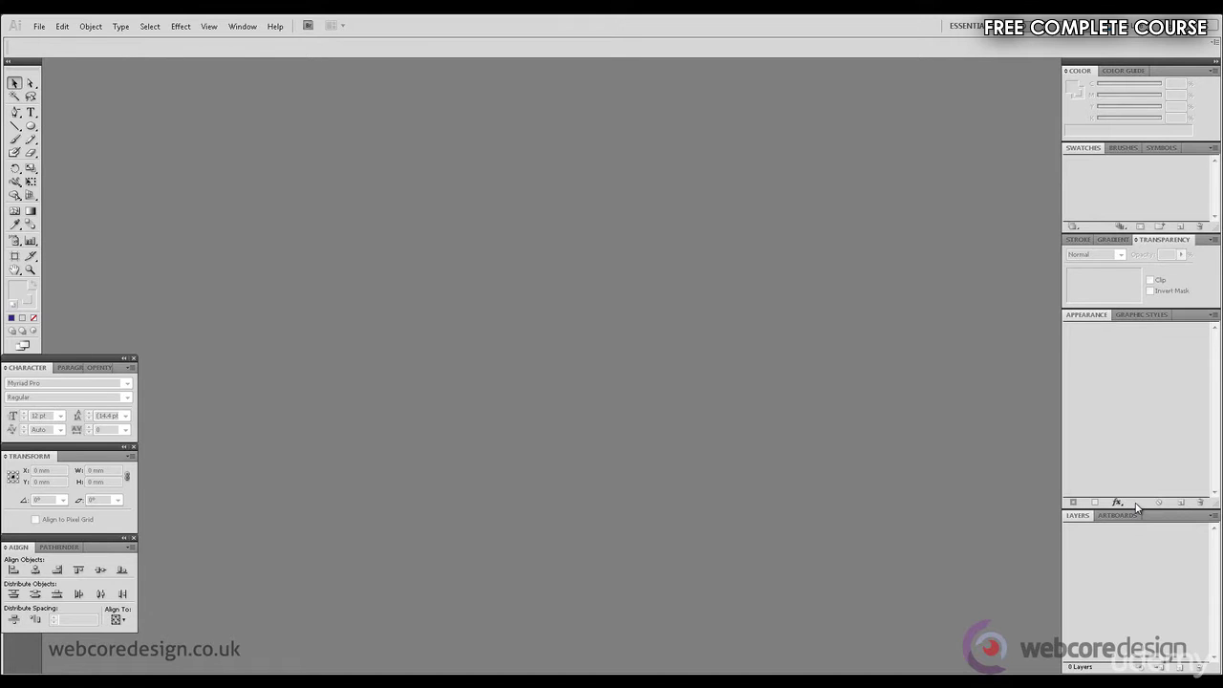
- Start a new document, showing A4 297 × 210 mm settings in millimetres with CMYK colour mode
left_click(1138, 505)
left_click(1137, 505)
left_click(39, 27)
left_click(50, 40)
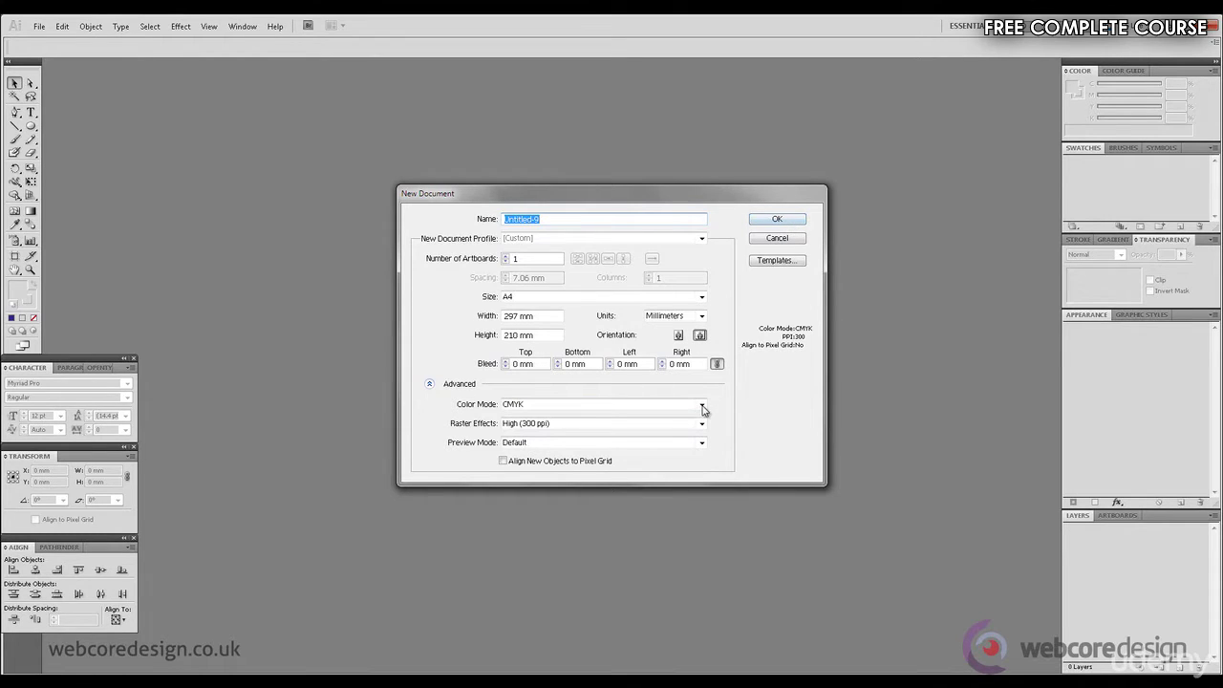
- Keep CMYK colour mode and create the blank A4 landscape document Untitled-9
left_click(703, 406)
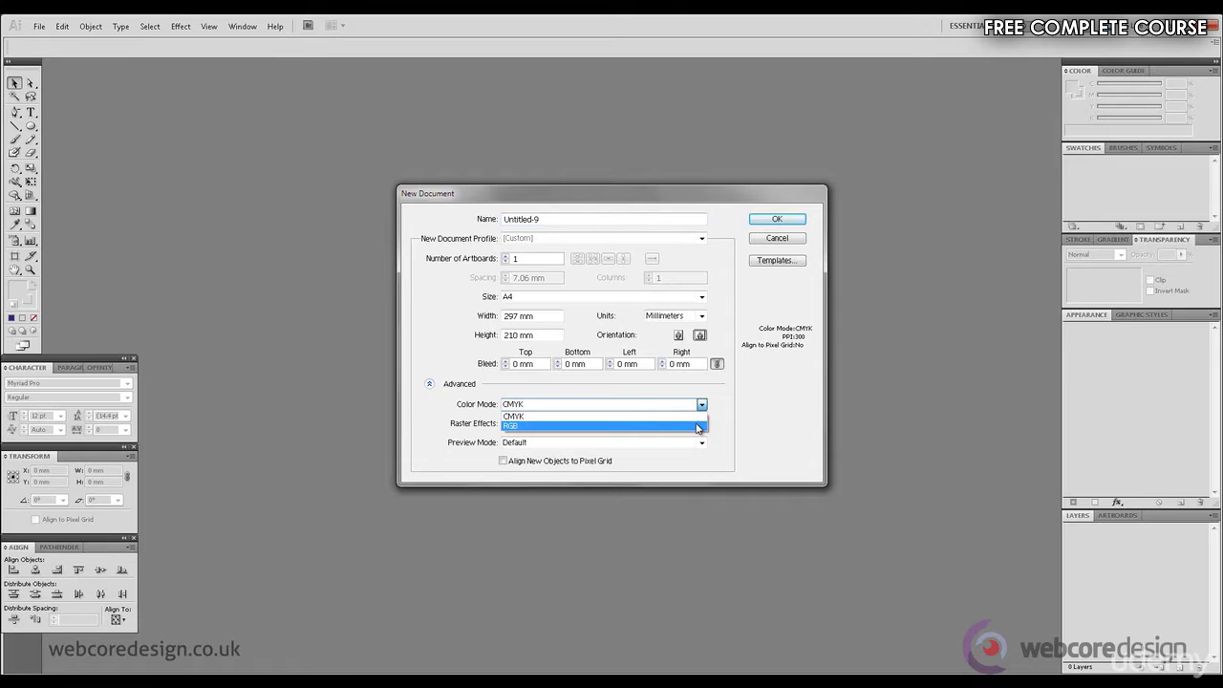
left_click(750, 405)
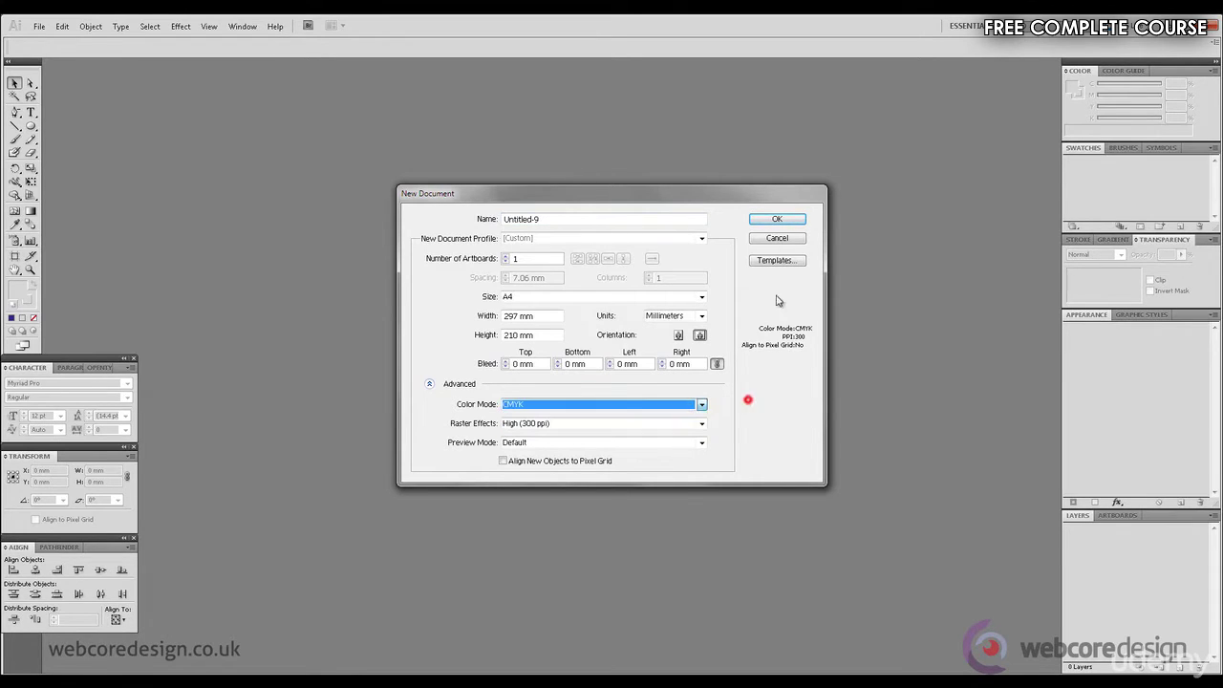
left_click(787, 219)
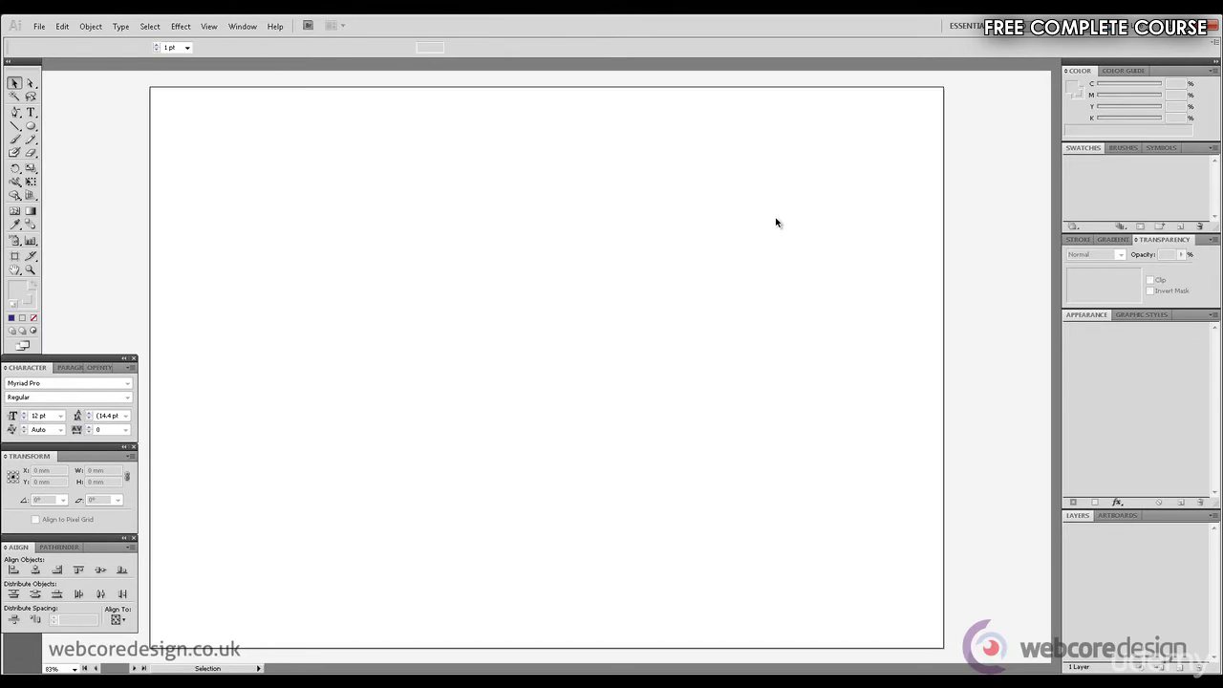
- Hide the artboard border and paste the four circles labelled Cyan, Magenta, Yellow and Black
left_click(208, 27)
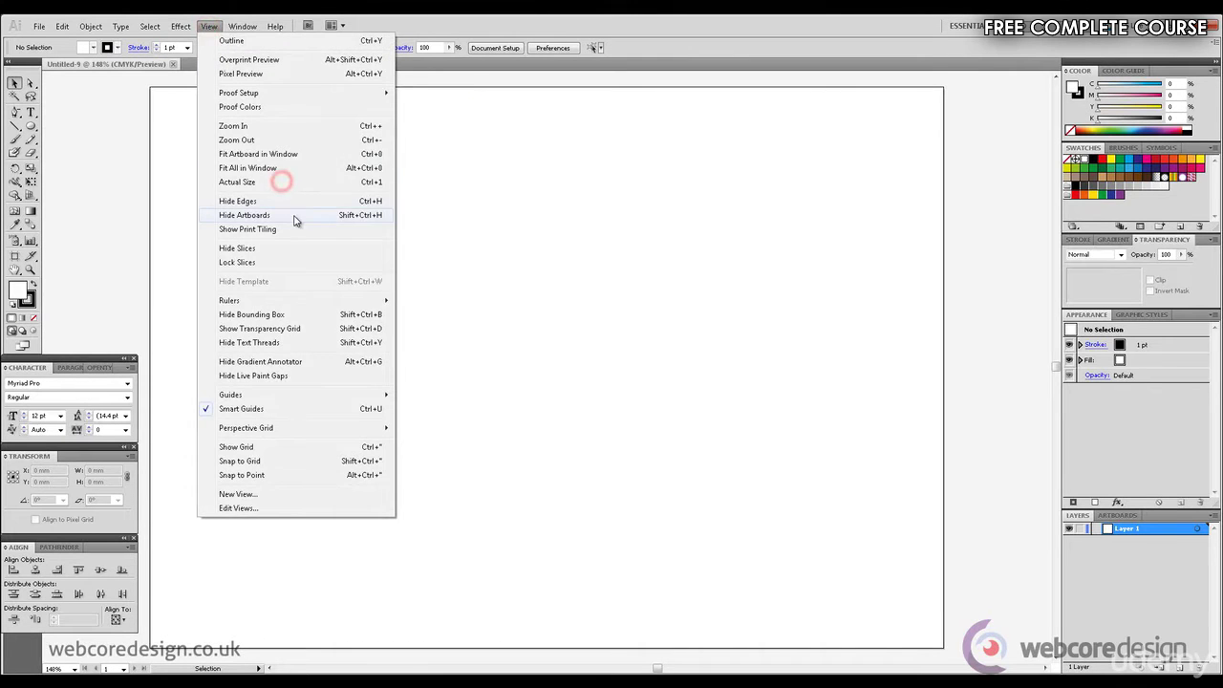
left_click(301, 217)
key("ctrl+v")
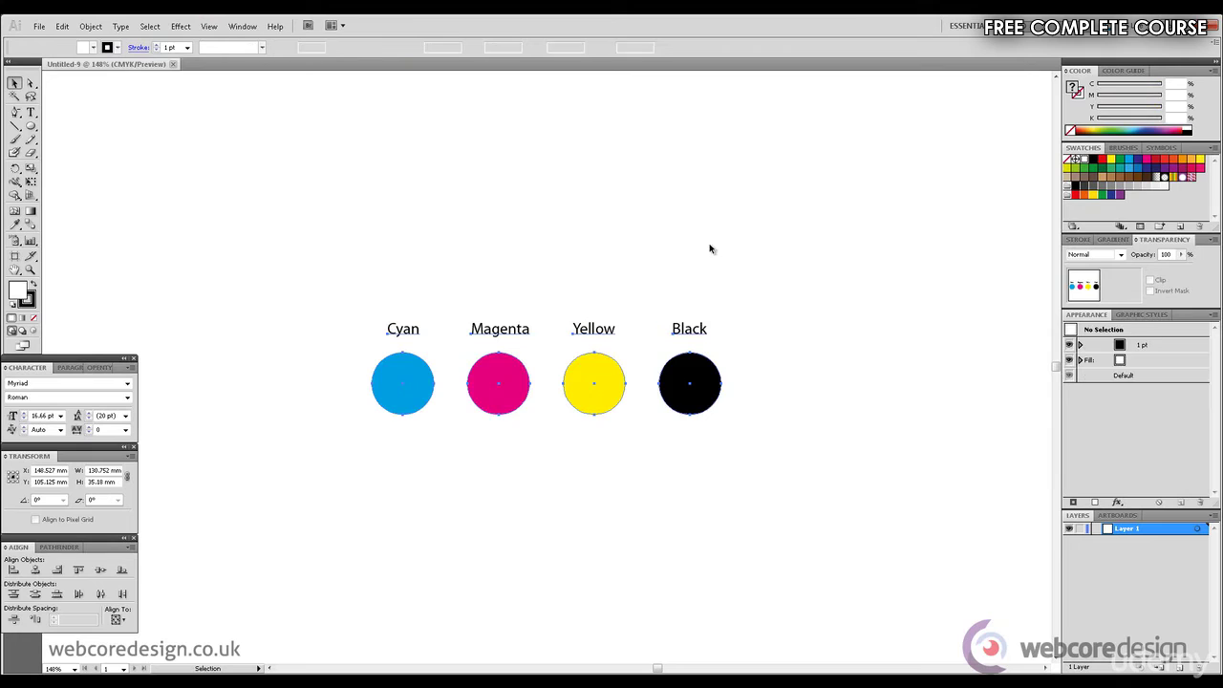
left_click(782, 234)
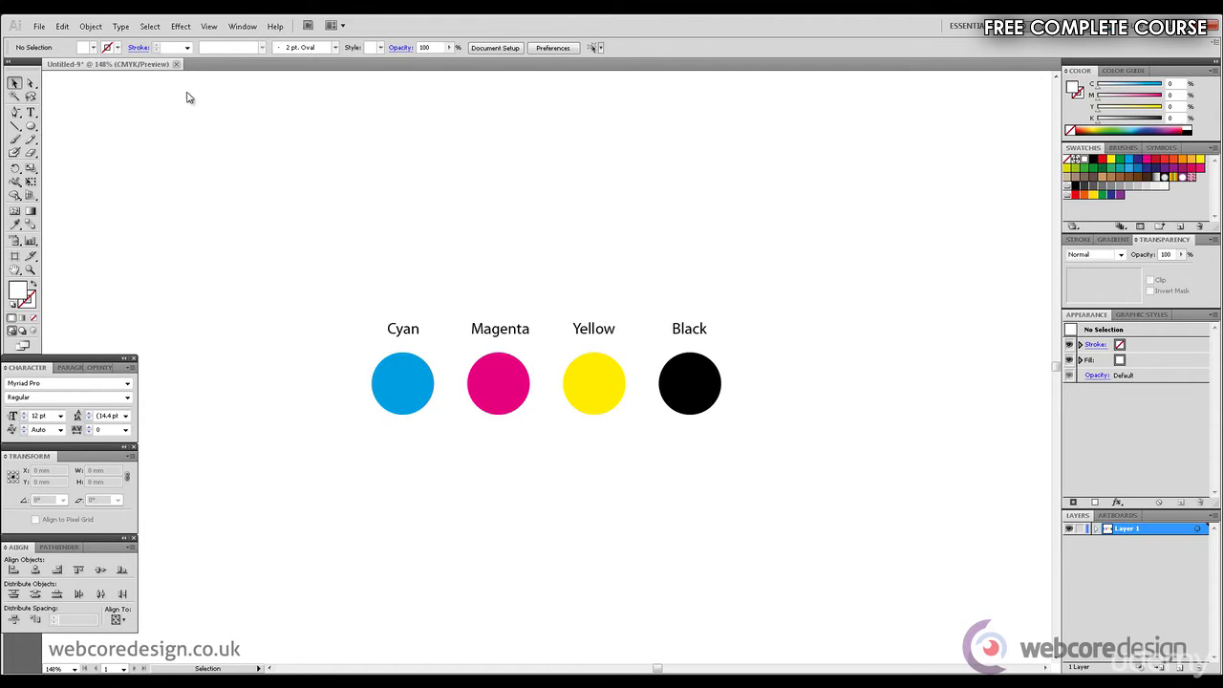
left_click(30, 84)
left_click(402, 405)
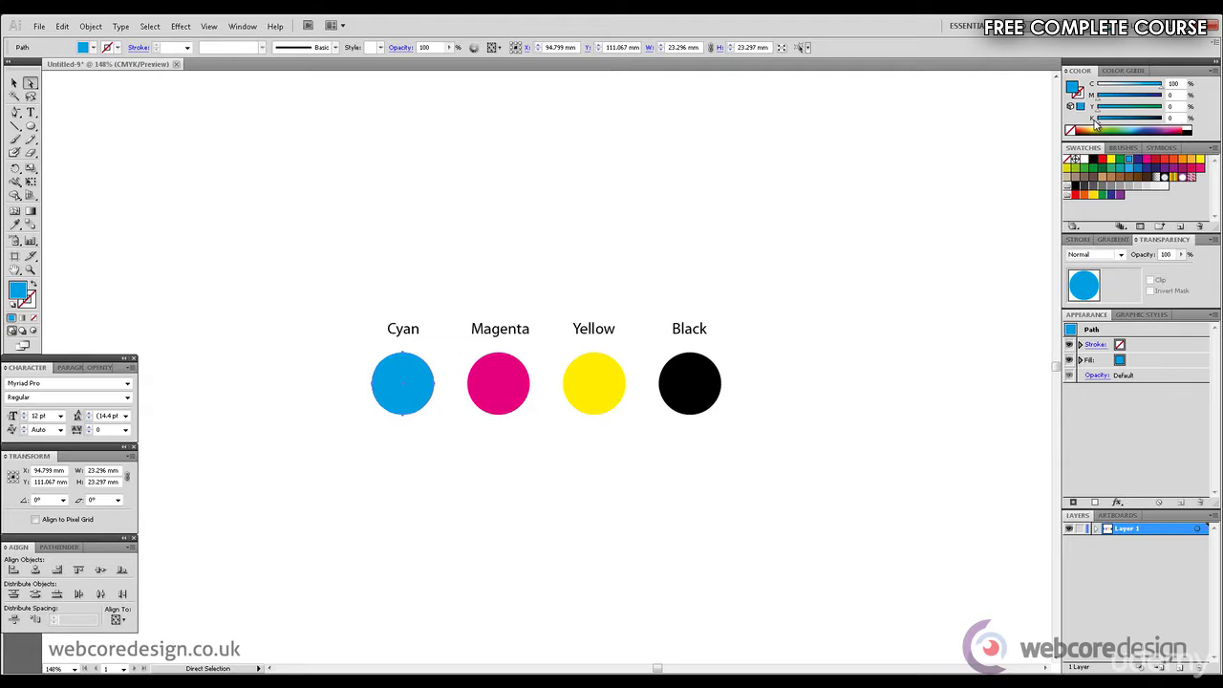
left_click(516, 382)
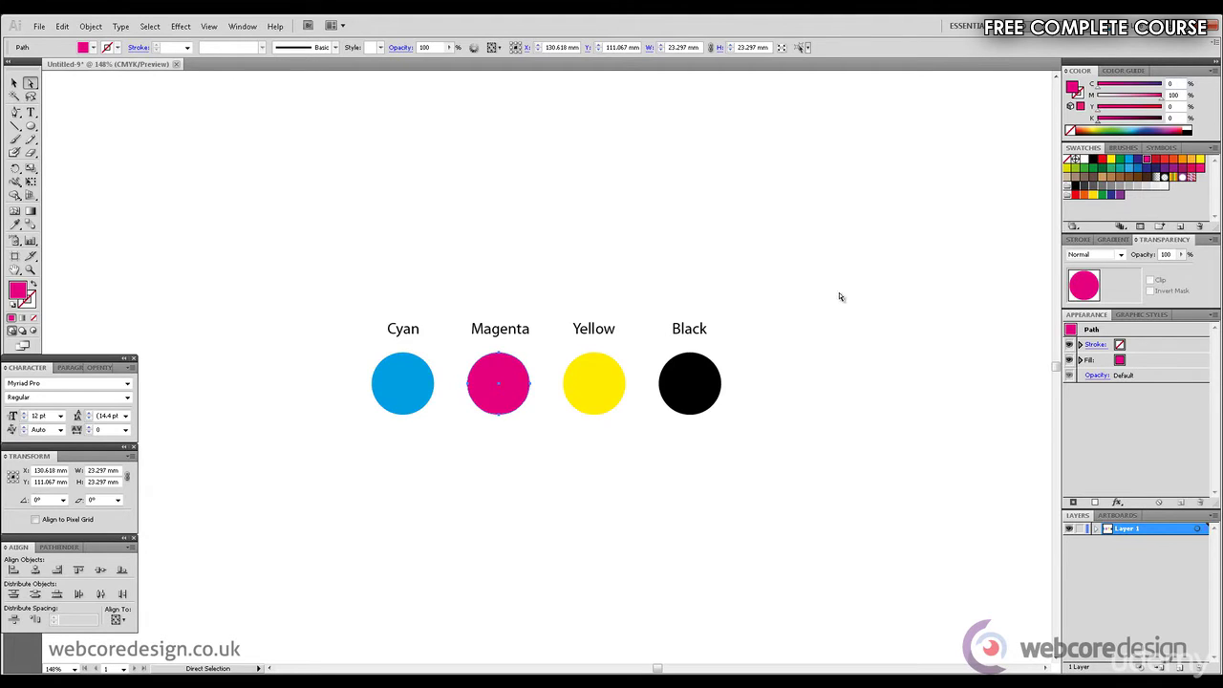
left_click(615, 386)
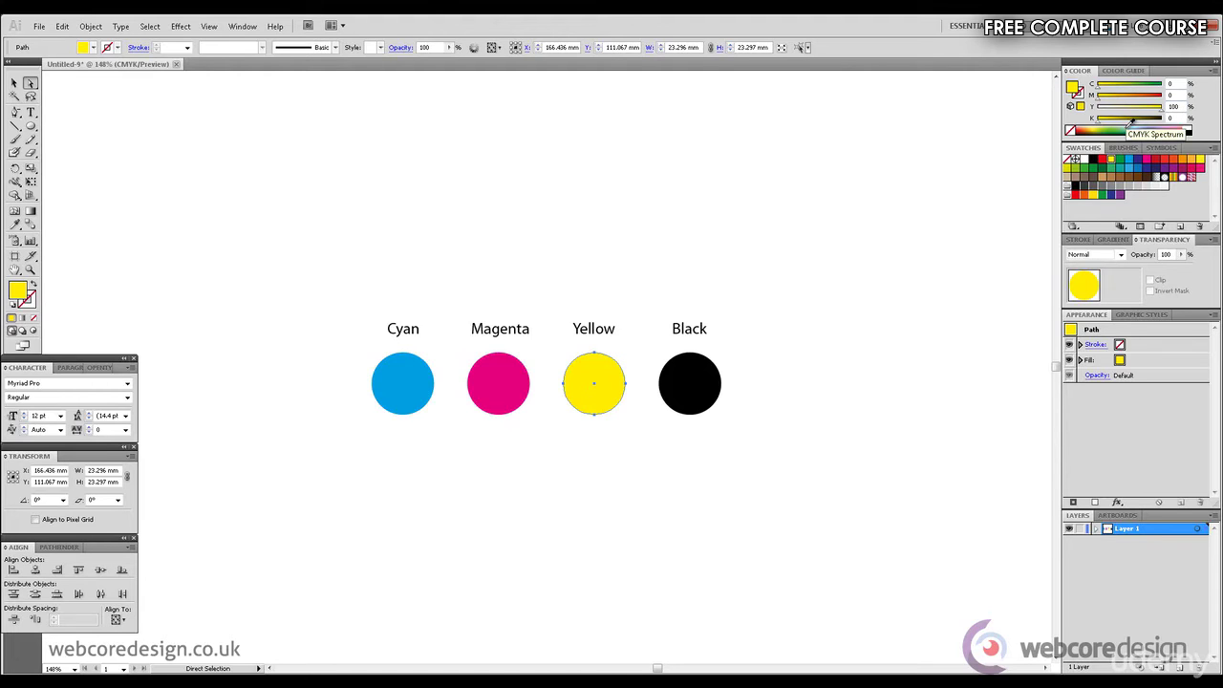
left_click(697, 384)
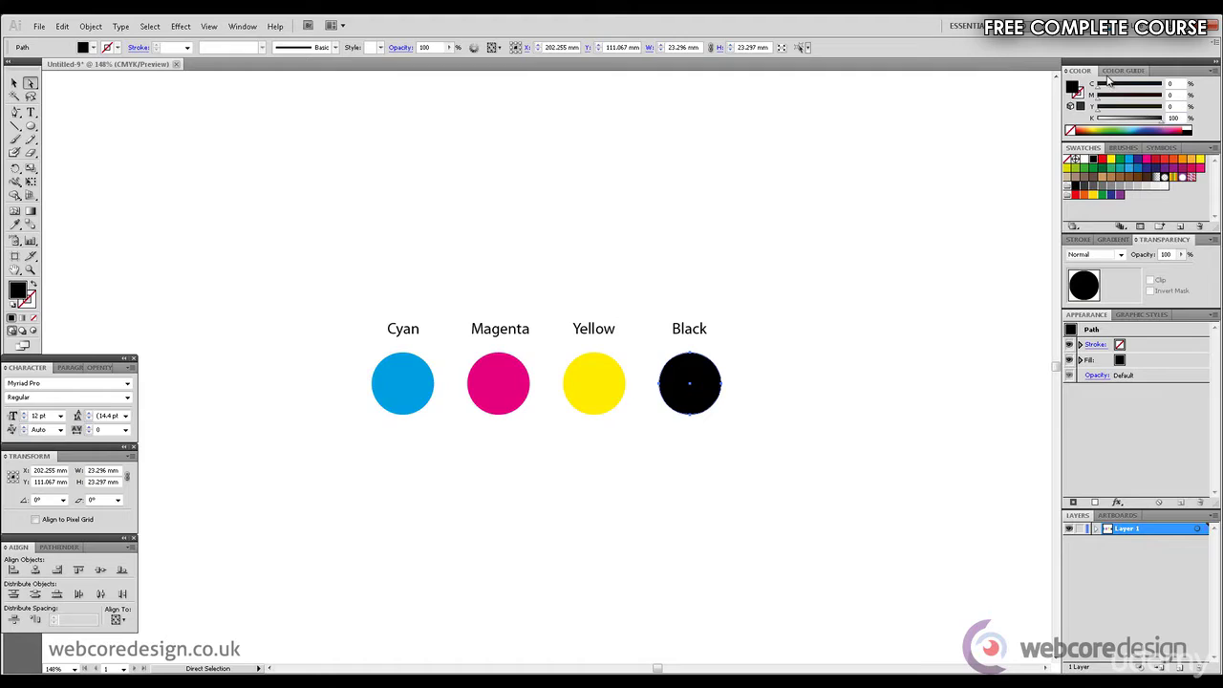
left_click(805, 278)
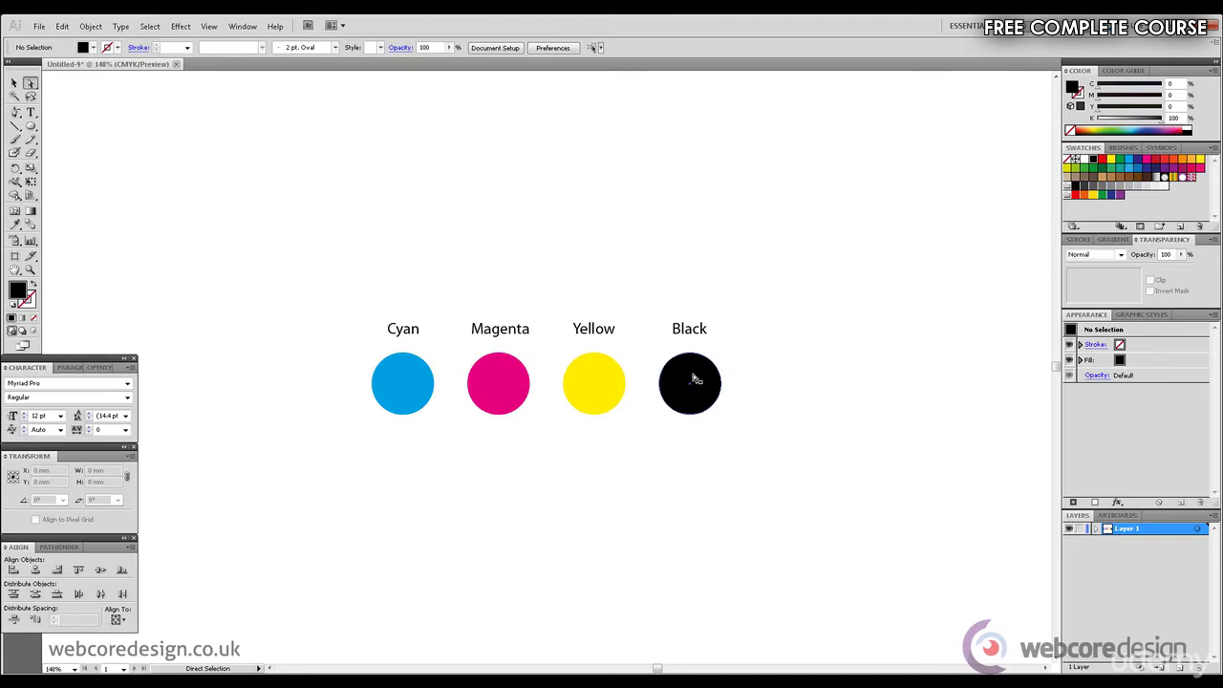
- Duplicate the cyan, magenta, yellow and black circles straight down beneath the labelled row
left_click(609, 385)
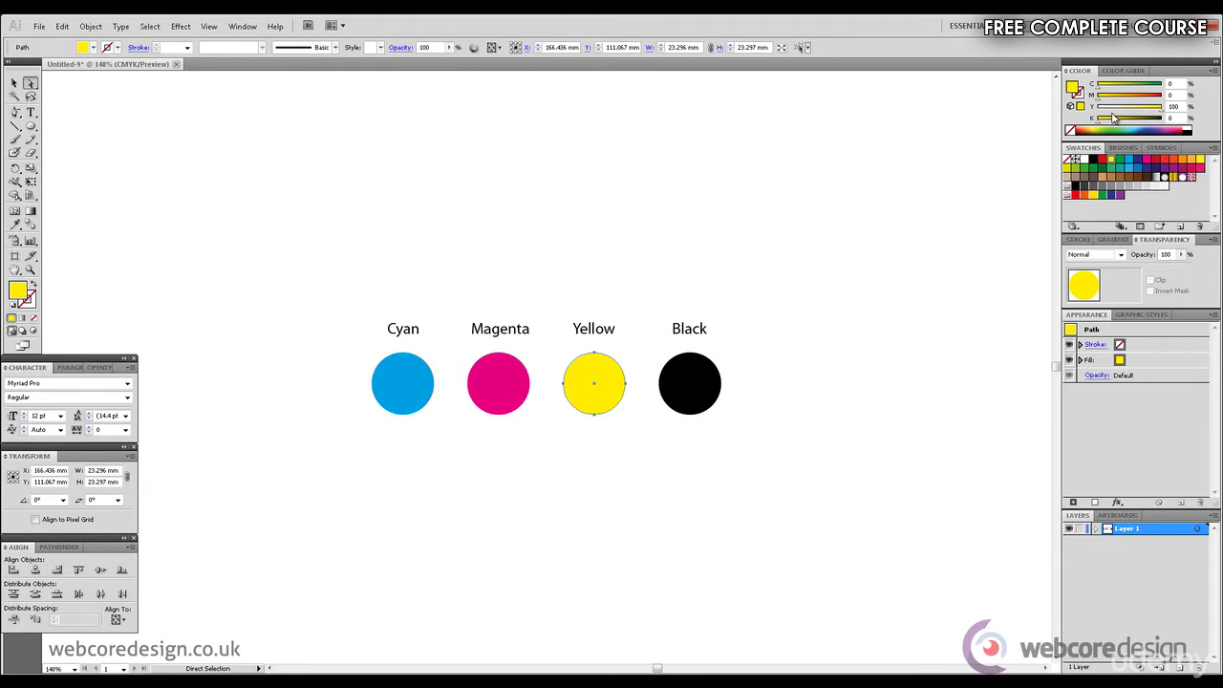
key("ctrl+a")
left_click(91, 26)
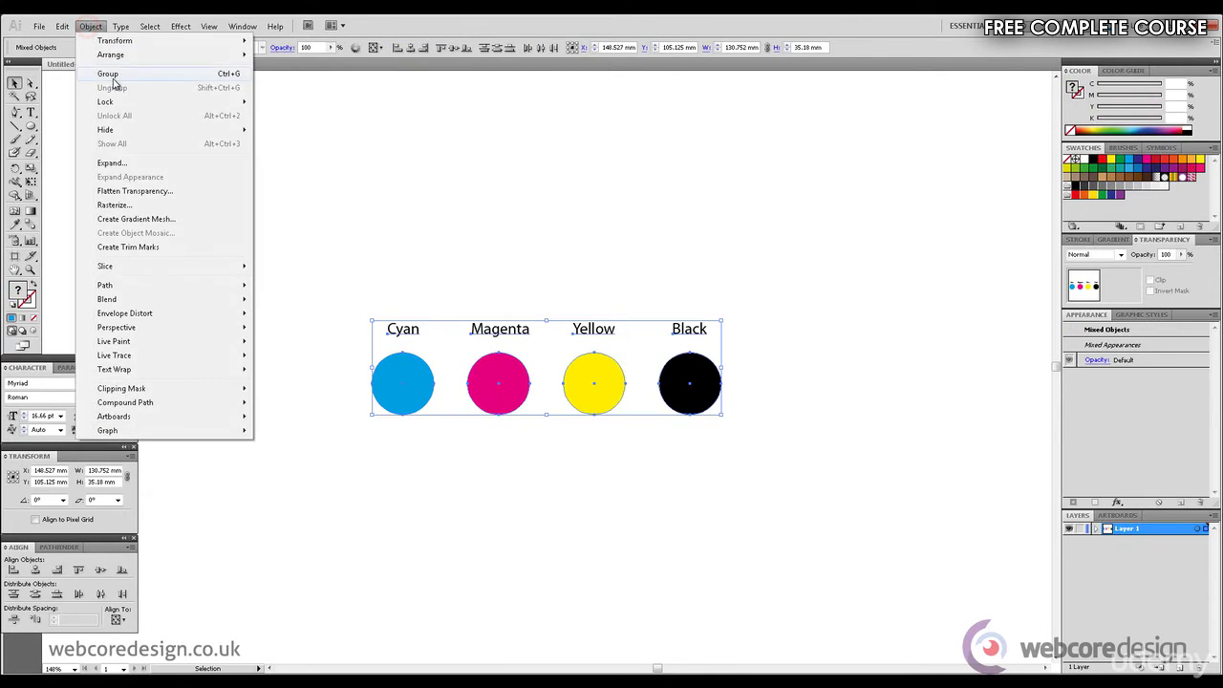
left_click(552, 212)
left_click_drag(866, 445, 396, 513)
left_click(880, 401)
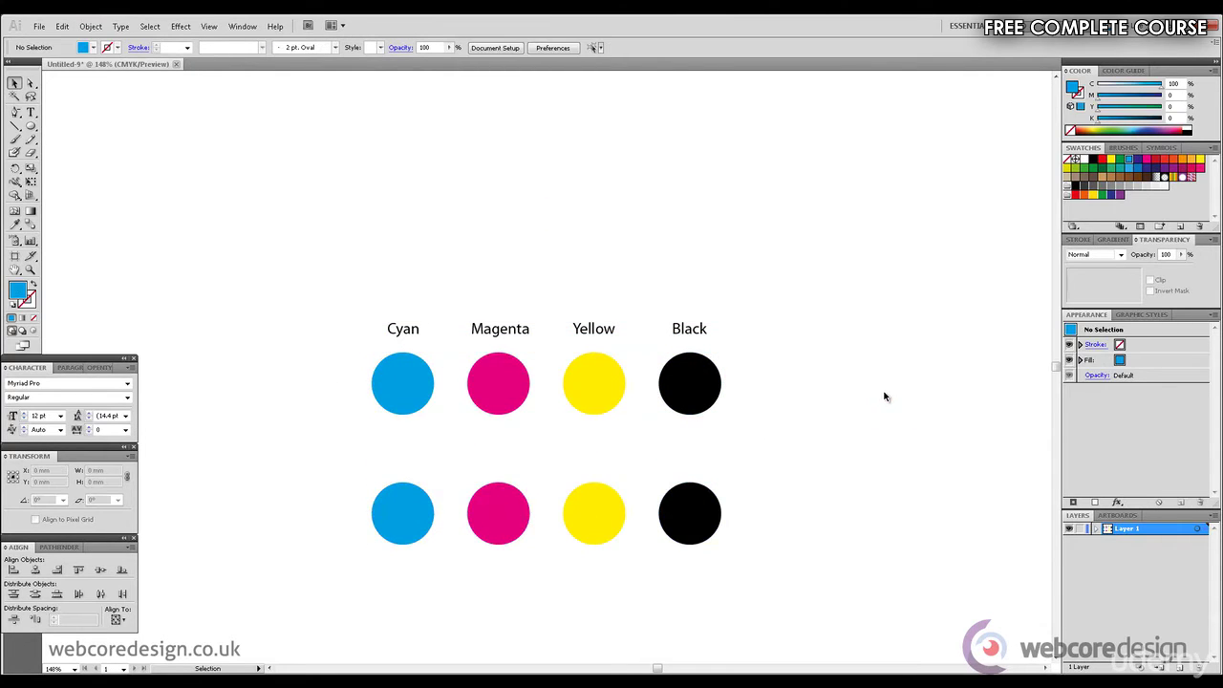
- Turn the lower cyan circle khaki with added yellow, and the lower magenta circle orange at 40% magenta
left_click(404, 538)
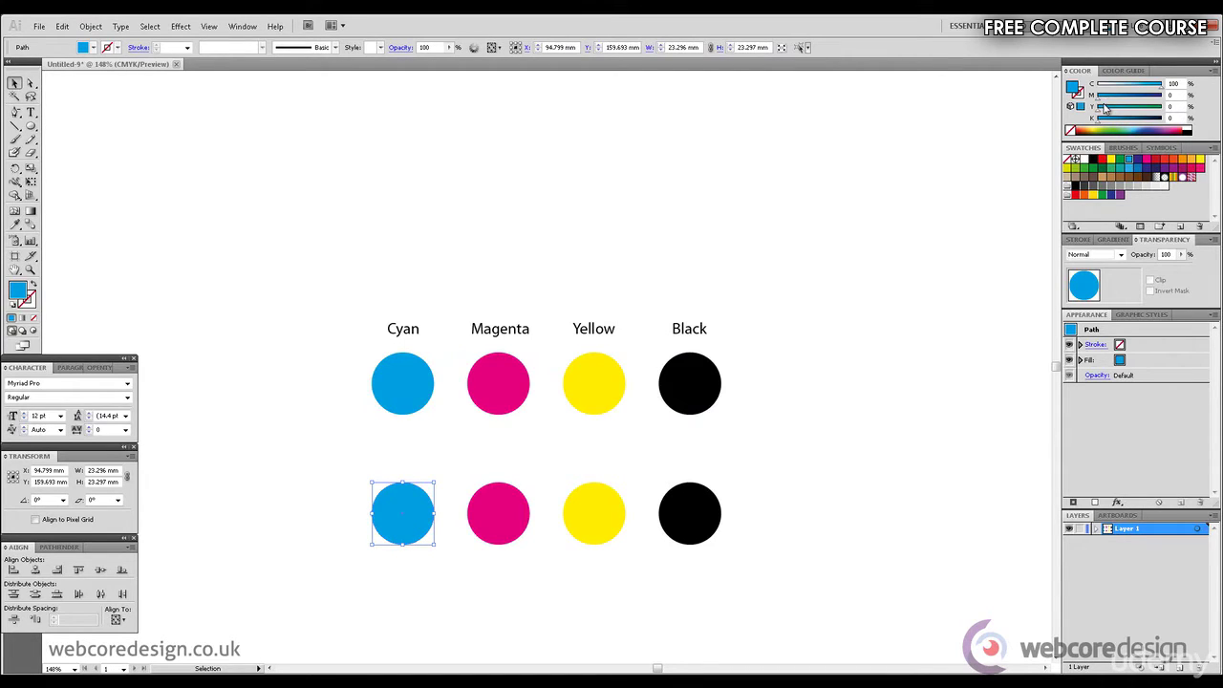
mouse_move(1098, 113)
left_mouse_down()
mouse_move(1137, 114)
mouse_move(1130, 87)
mouse_move(1107, 86)
mouse_move(1113, 124)
left_mouse_up()
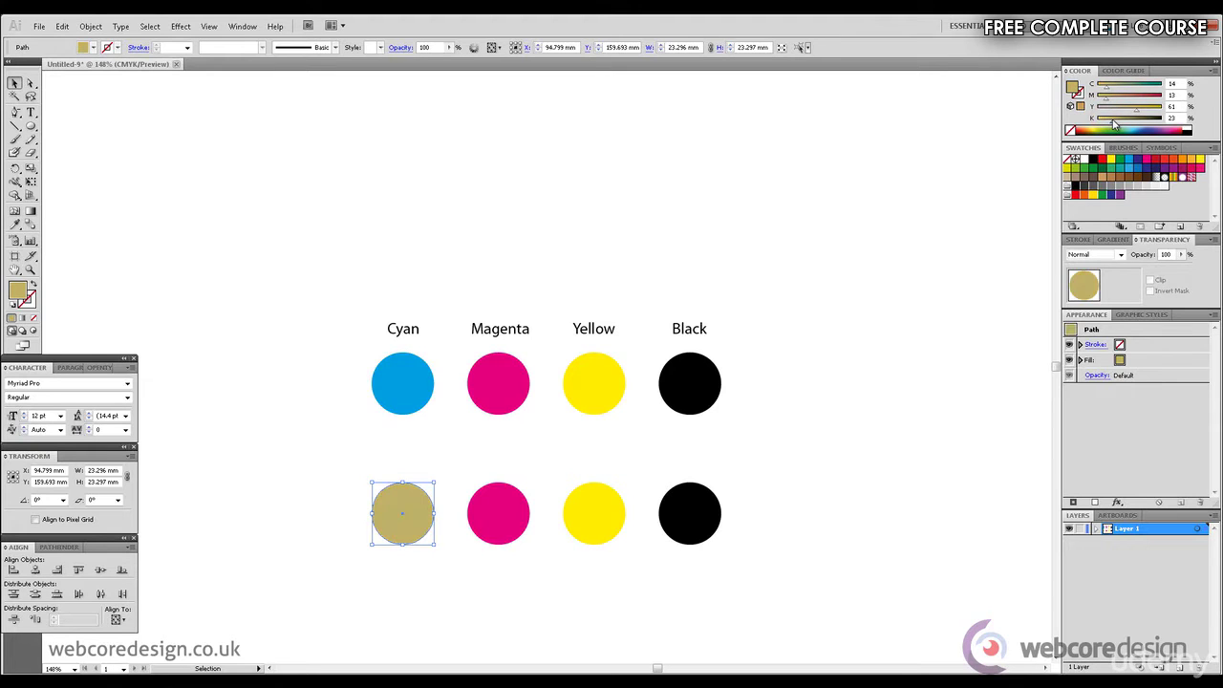
left_click(912, 326)
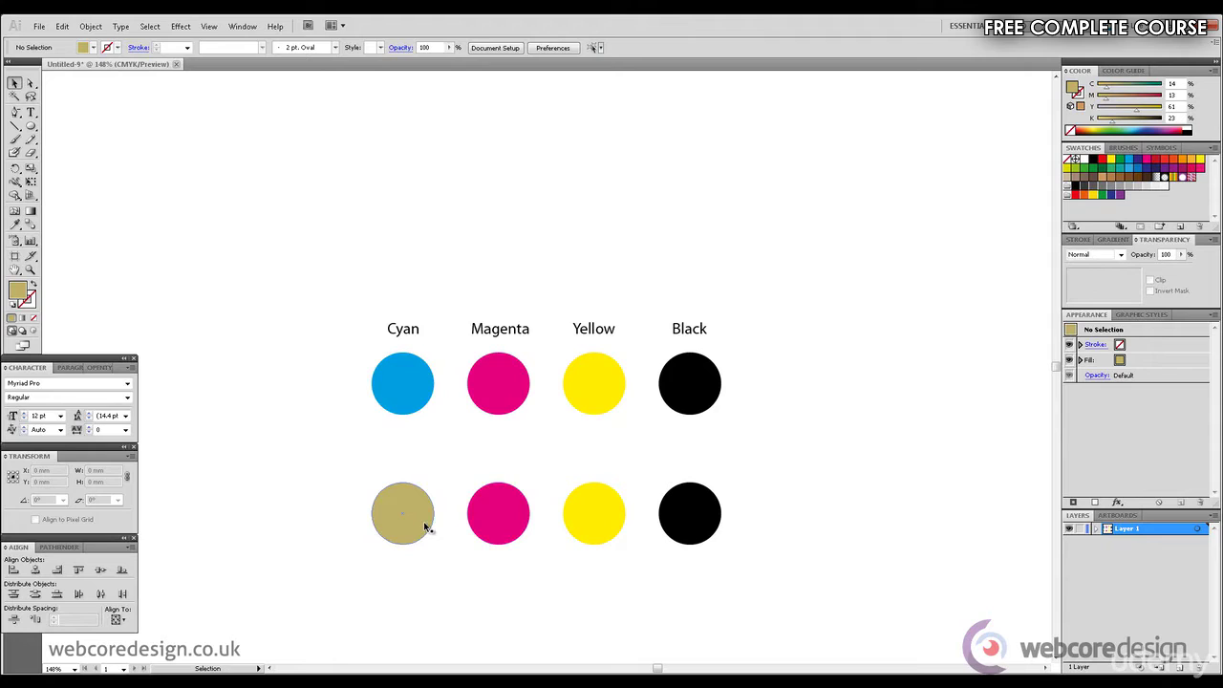
left_click(502, 517)
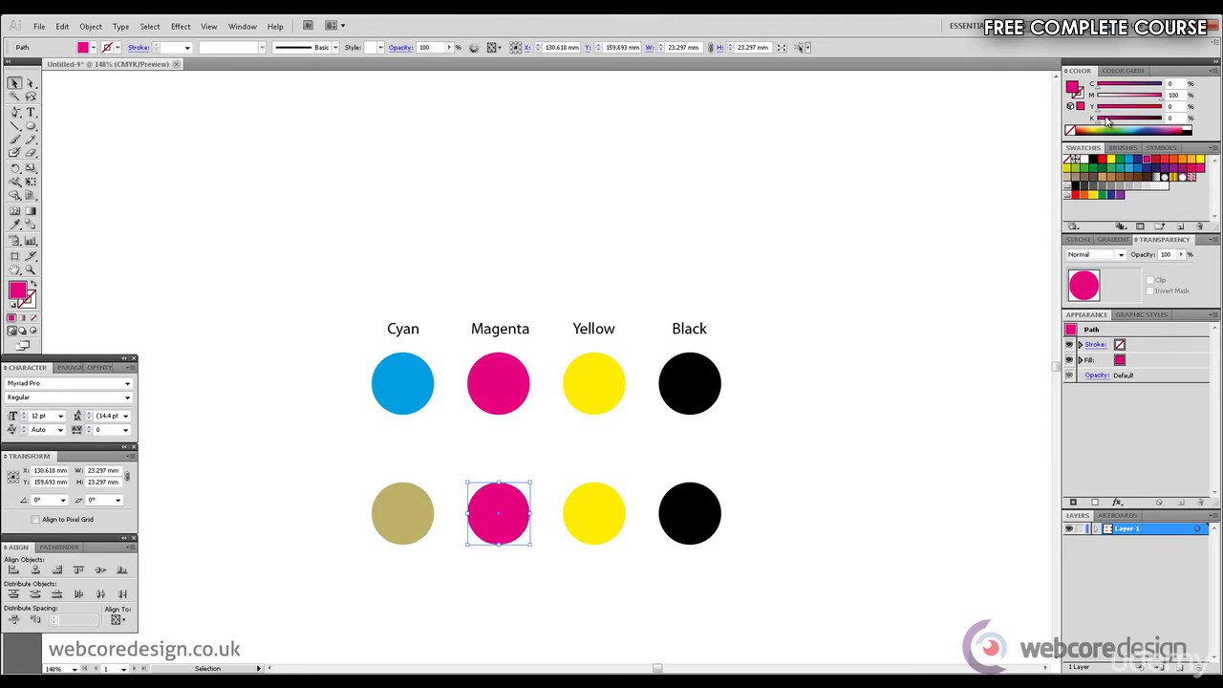
mouse_move(1161, 98)
left_mouse_down()
mouse_move(1111, 112)
mouse_move(1160, 116)
left_mouse_up()
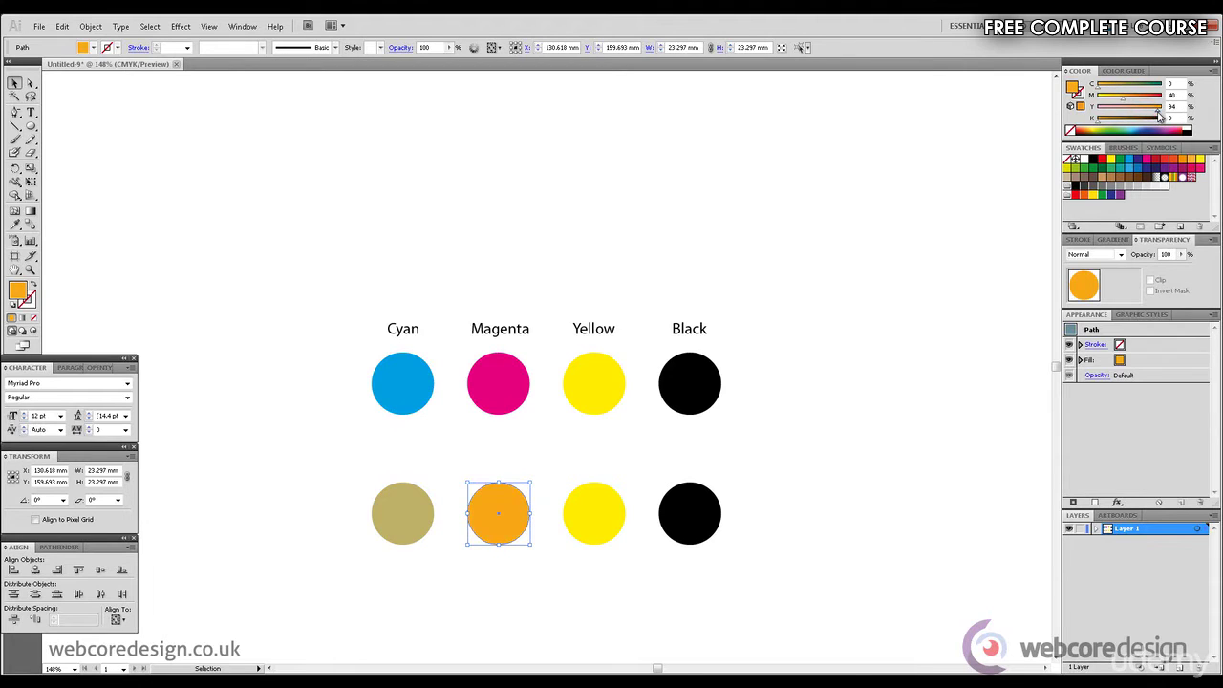
left_click(886, 358)
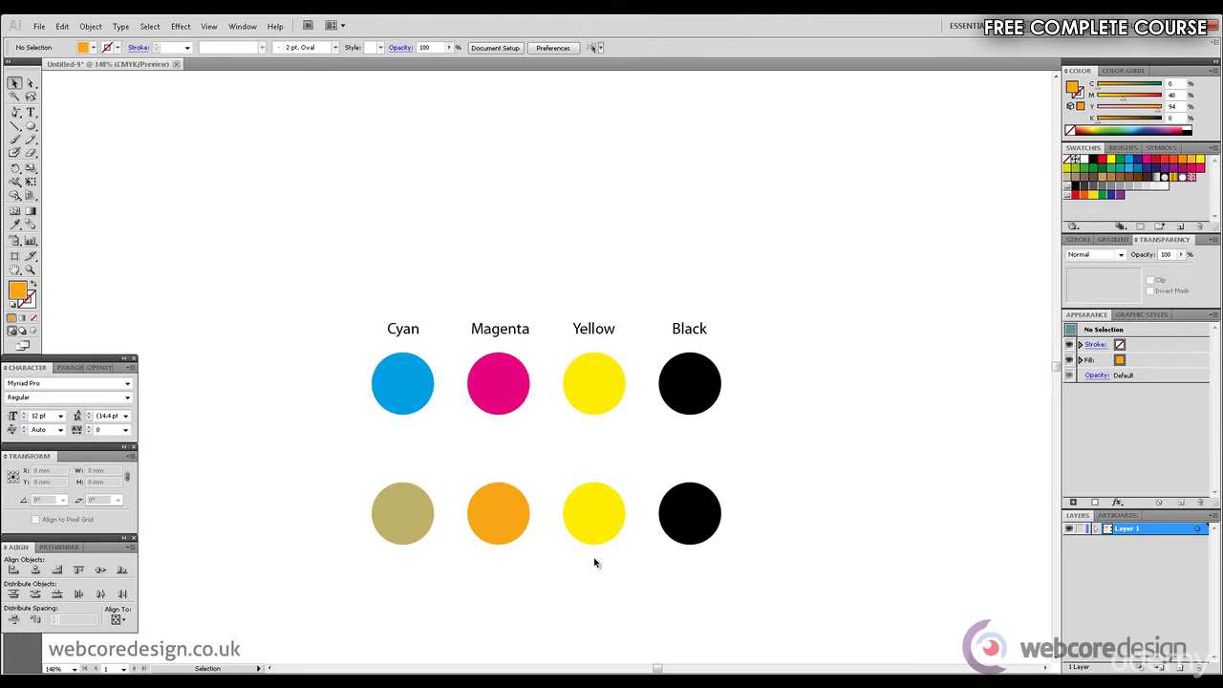
- Turn the lower yellow circle green with cyan, and mix the last circle crimson: C0 M100 Y49 K19
left_click(594, 510)
left_click_drag(1110, 88, 1159, 88)
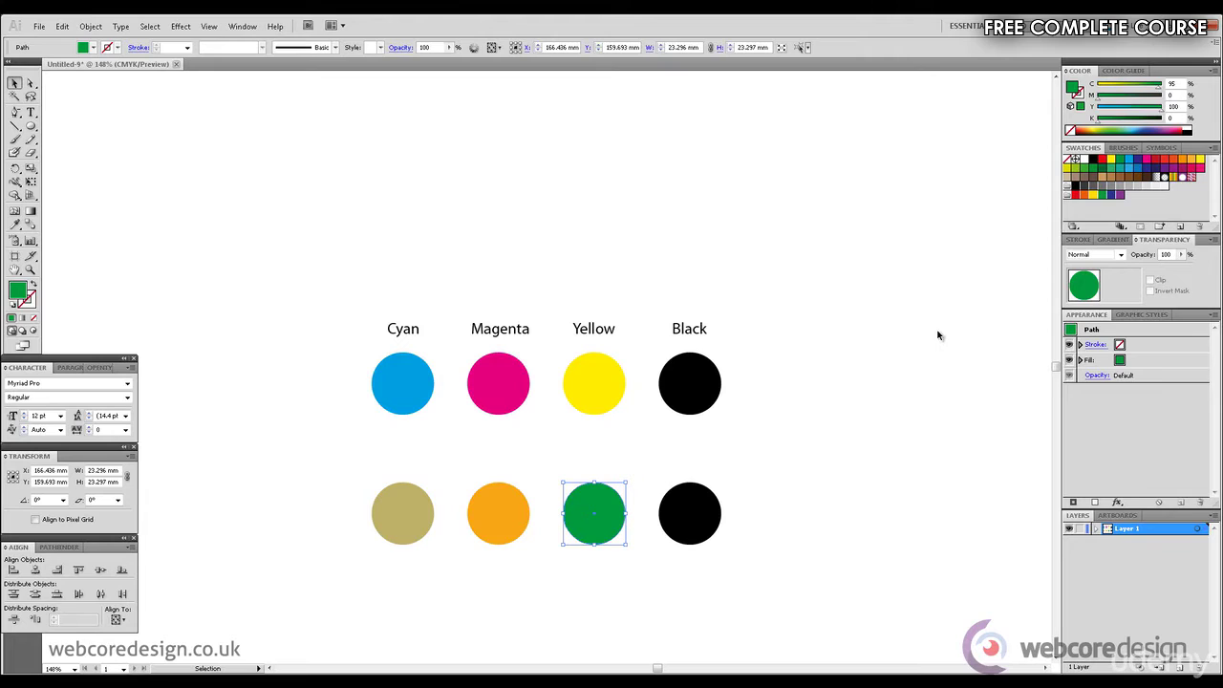
left_click(833, 481)
left_click_drag(784, 571, 664, 463)
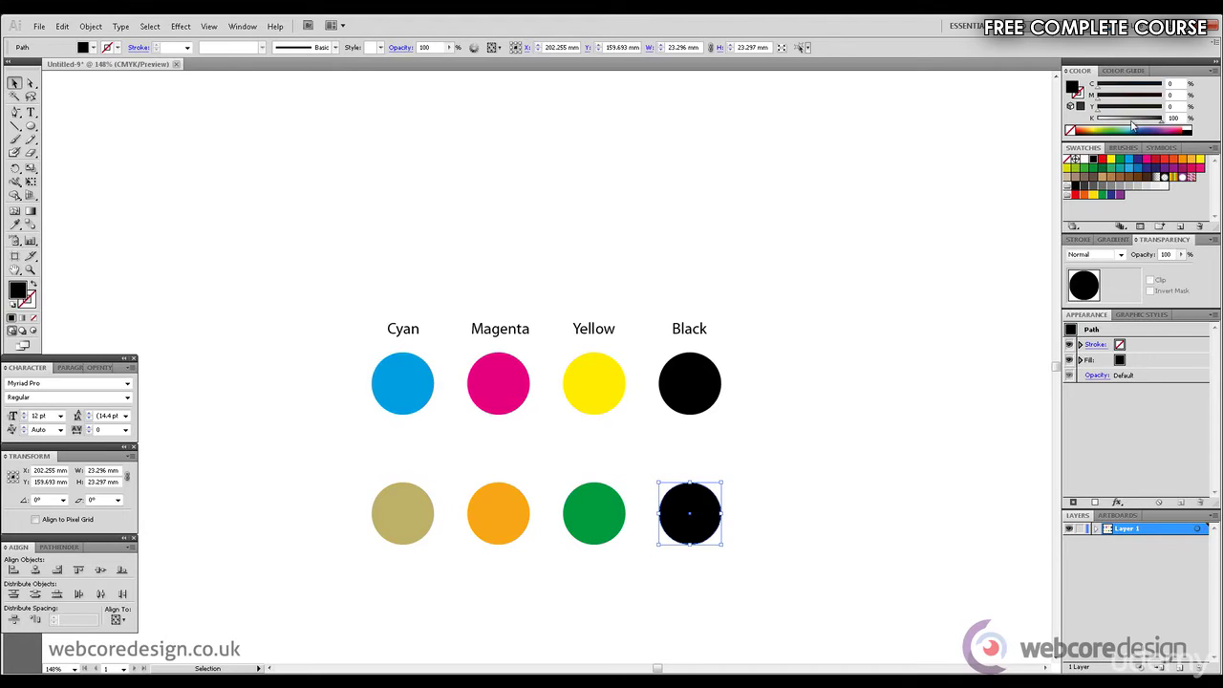
left_click_drag(1132, 122, 1165, 99)
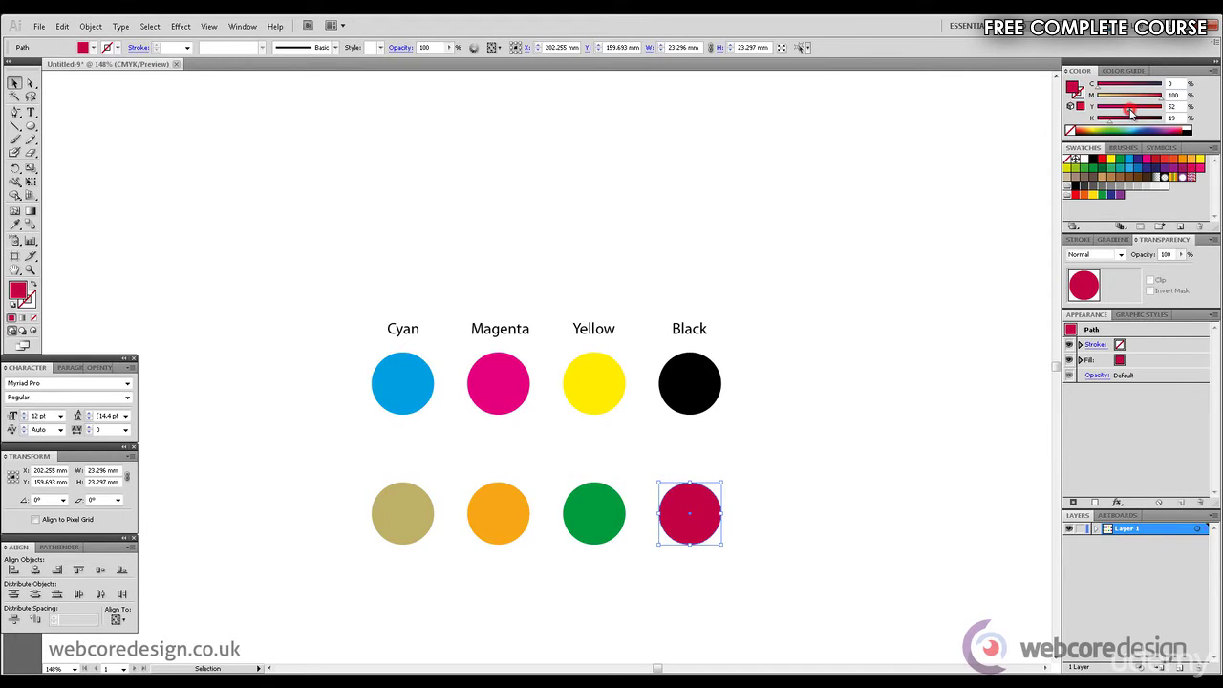
left_click_drag(1130, 111, 1128, 112)
left_click(882, 425)
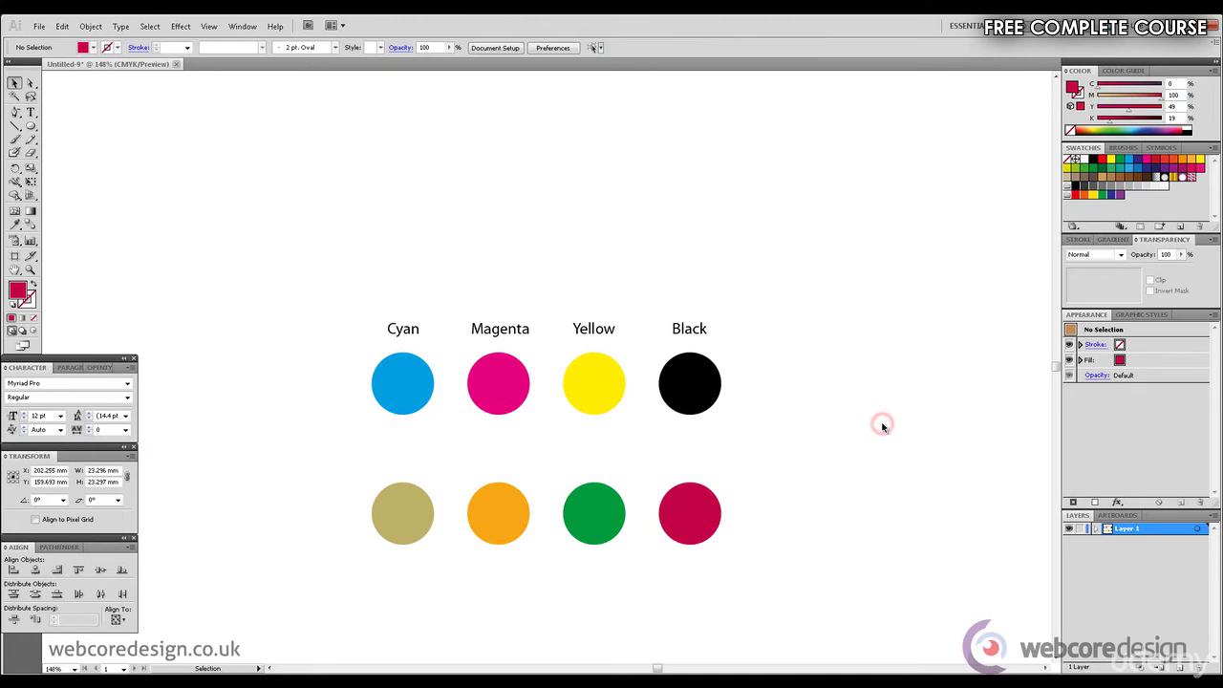
- Switch to the Direct Selection tool and scroll the view down
key("a")
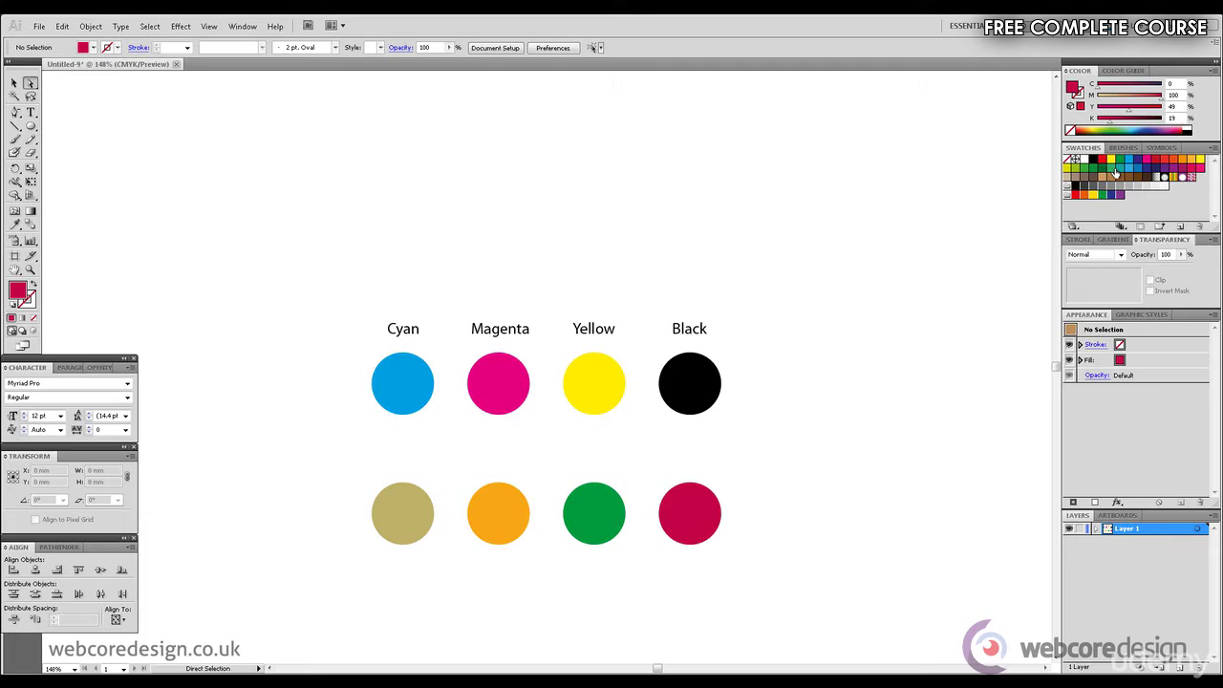
scroll(1084, 418, "down", 2)
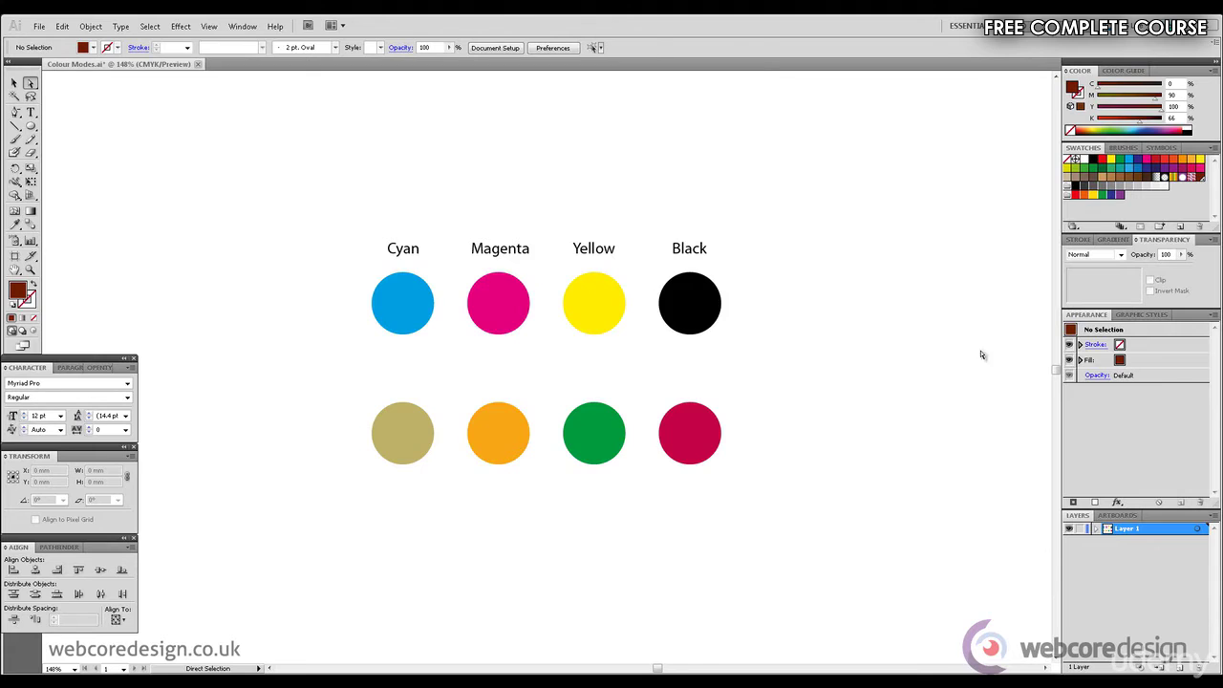
- Open the PANTONE solid uncoated swatch library from Swatch Libraries > Color Books
left_click(243, 27)
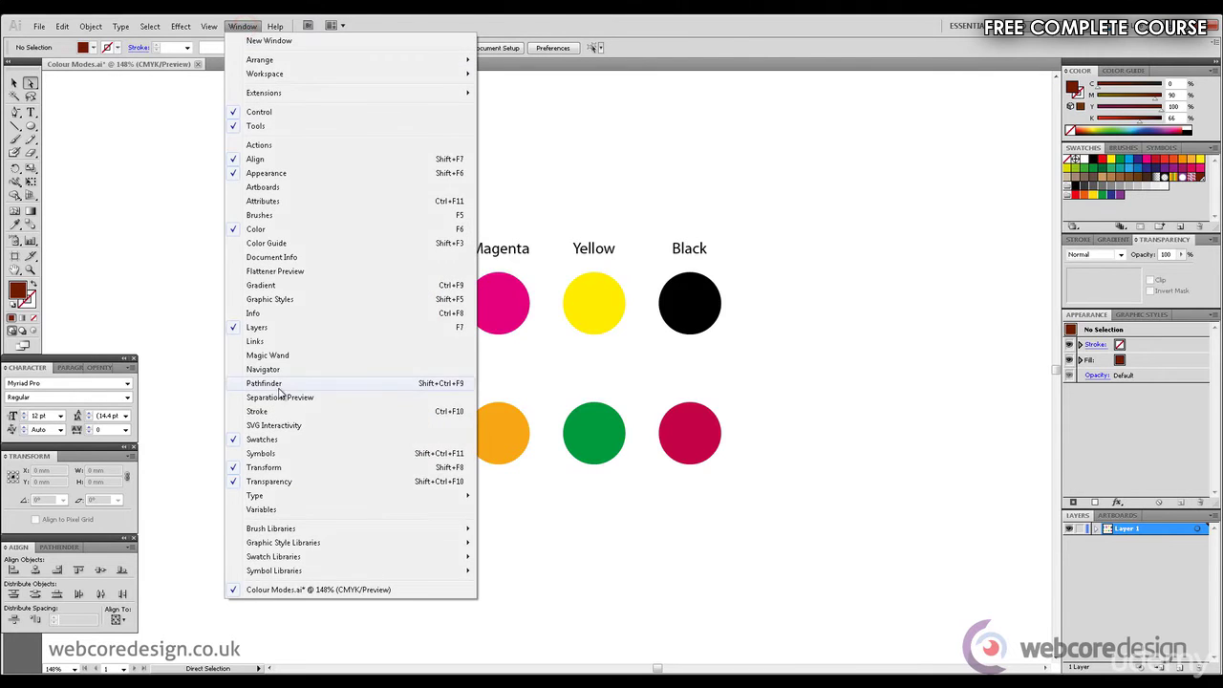
mouse_move(455, 558)
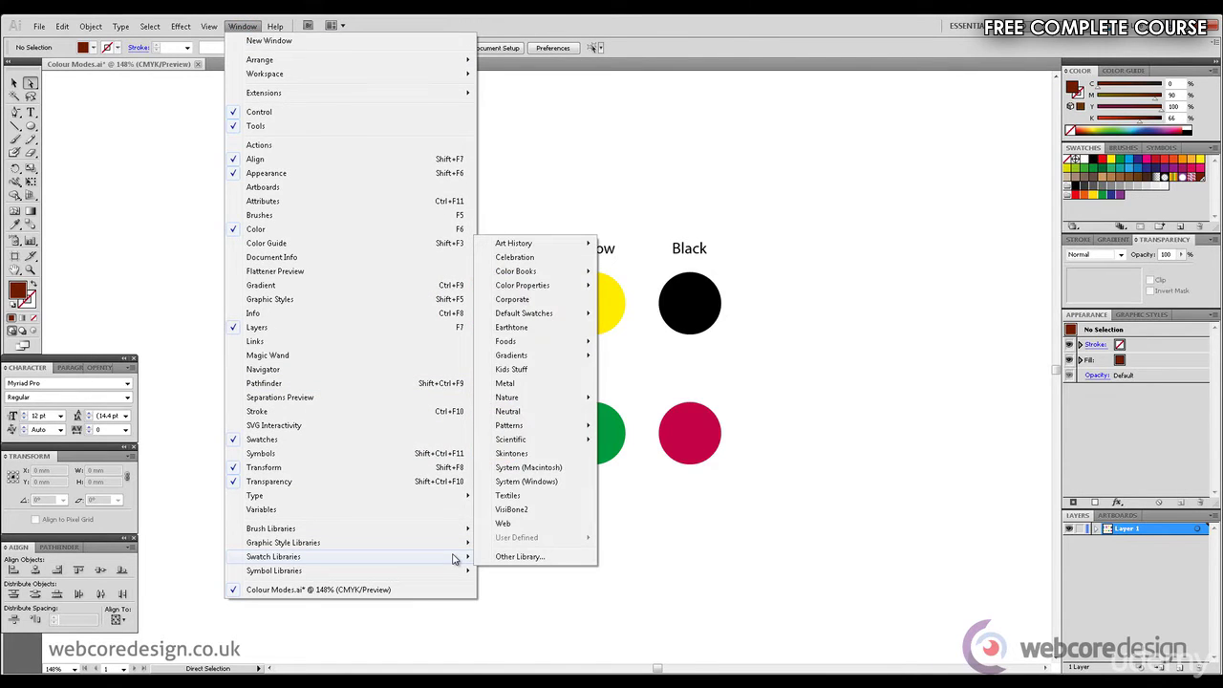
mouse_move(540, 273)
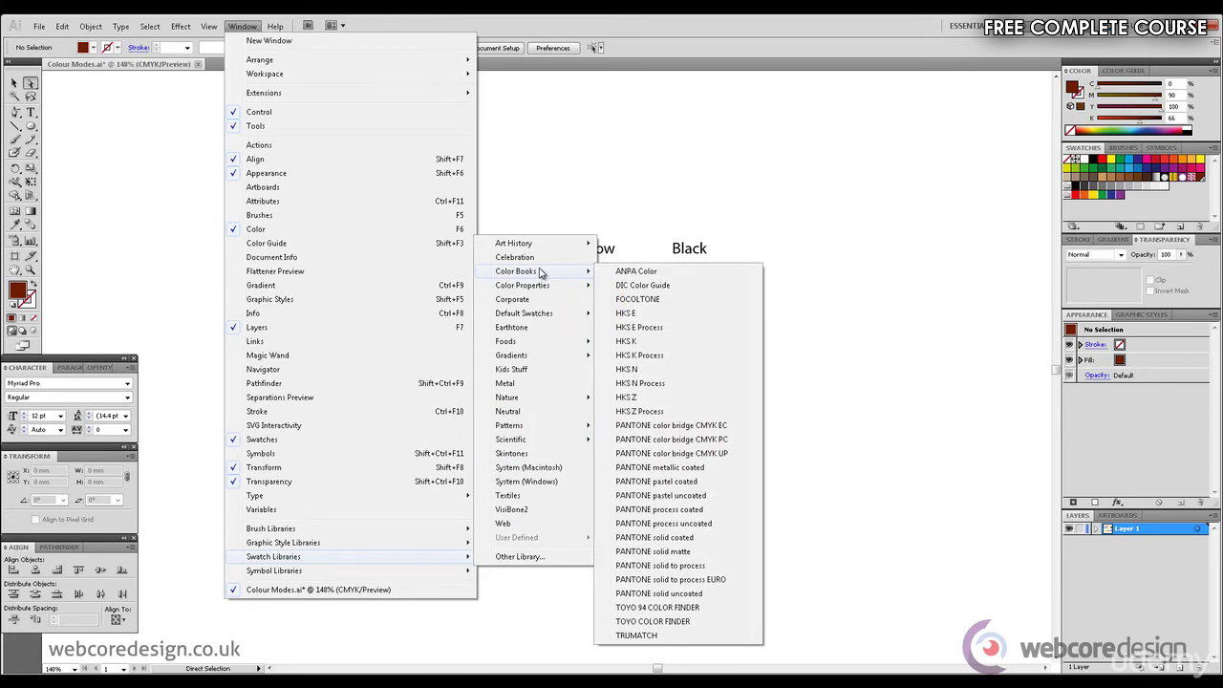
left_click(704, 595)
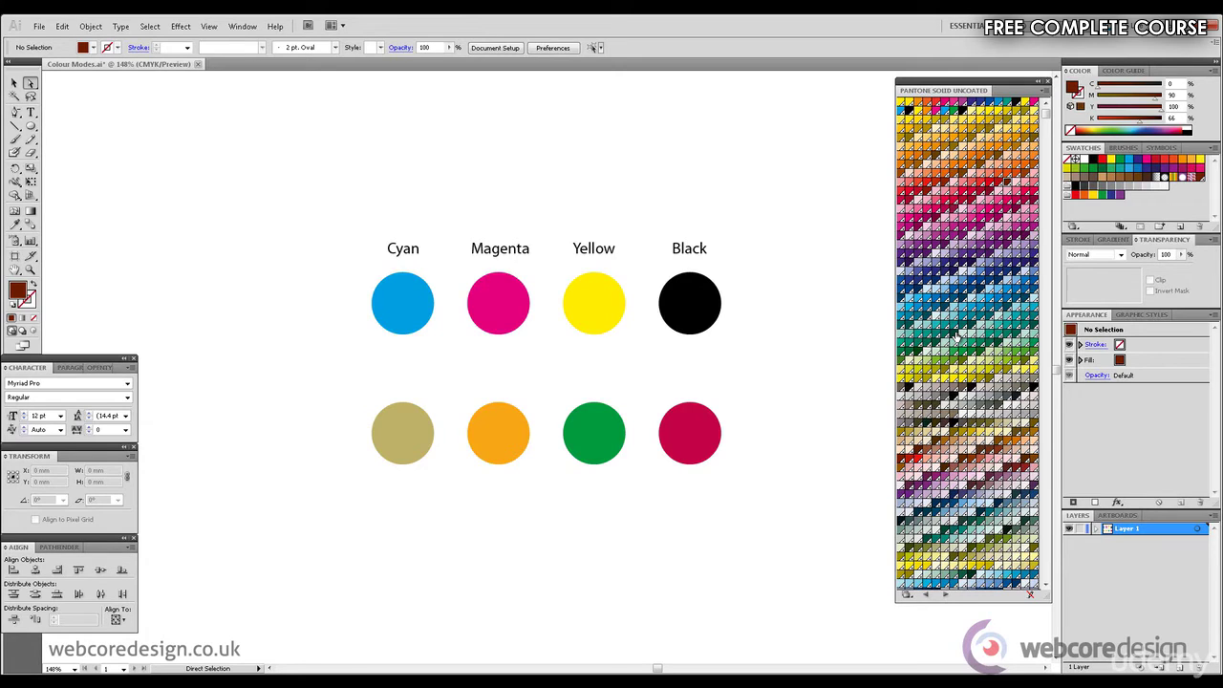
- Copy the row of four mixed-colour circles down as a third row
left_click_drag(770, 477, 363, 417)
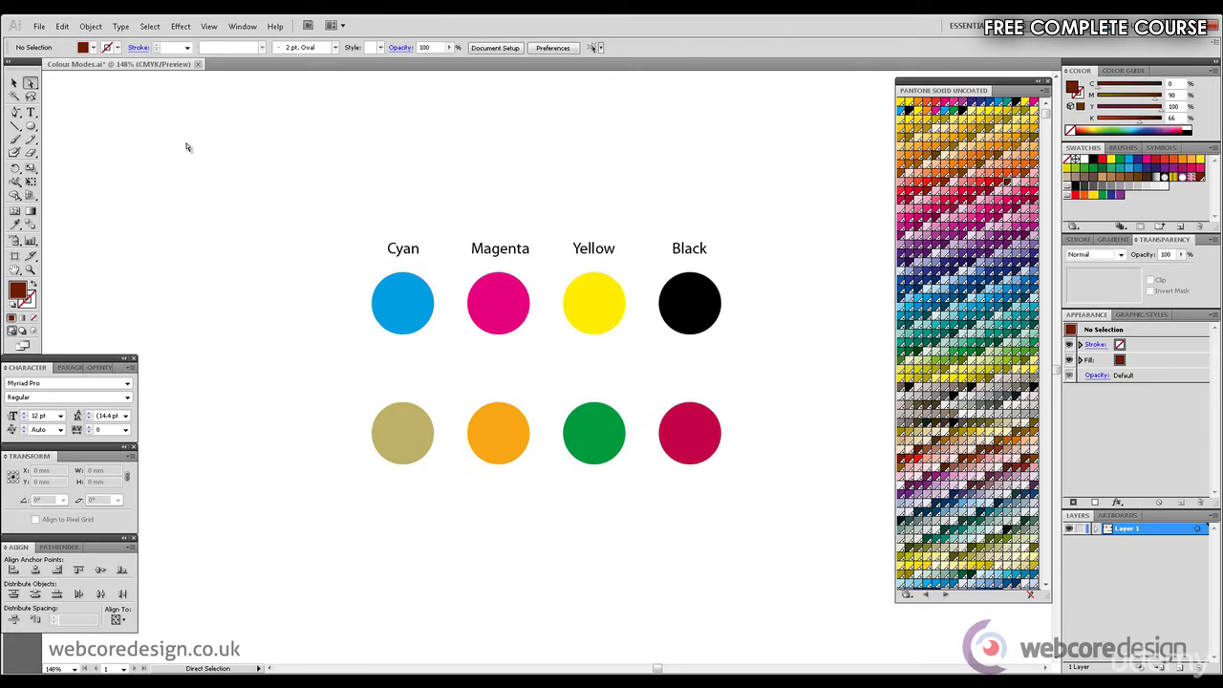
left_click(12, 84)
left_click_drag(510, 420, 510, 518)
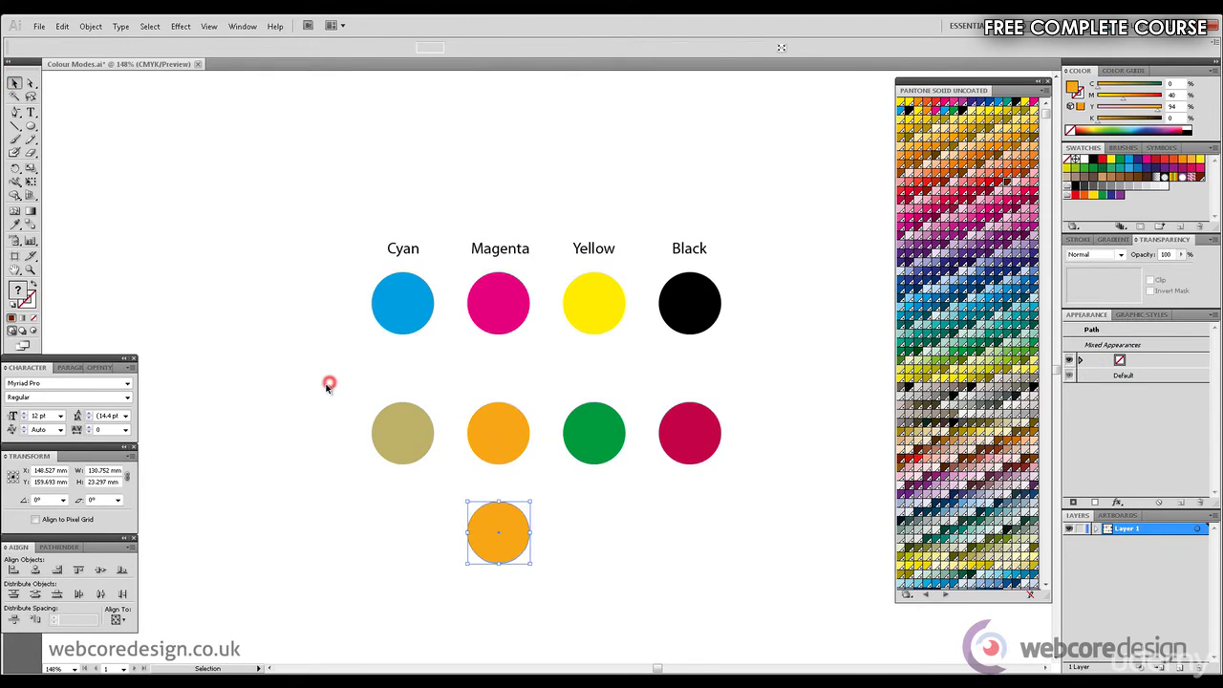
key("Delete")
left_click_drag(295, 412, 712, 507)
left_click_drag(707, 448, 707, 569)
left_click(789, 500)
- Fill the third-row circles with PANTONE 292 U, 4625 U, 188 U and 7474 U
left_click(410, 532)
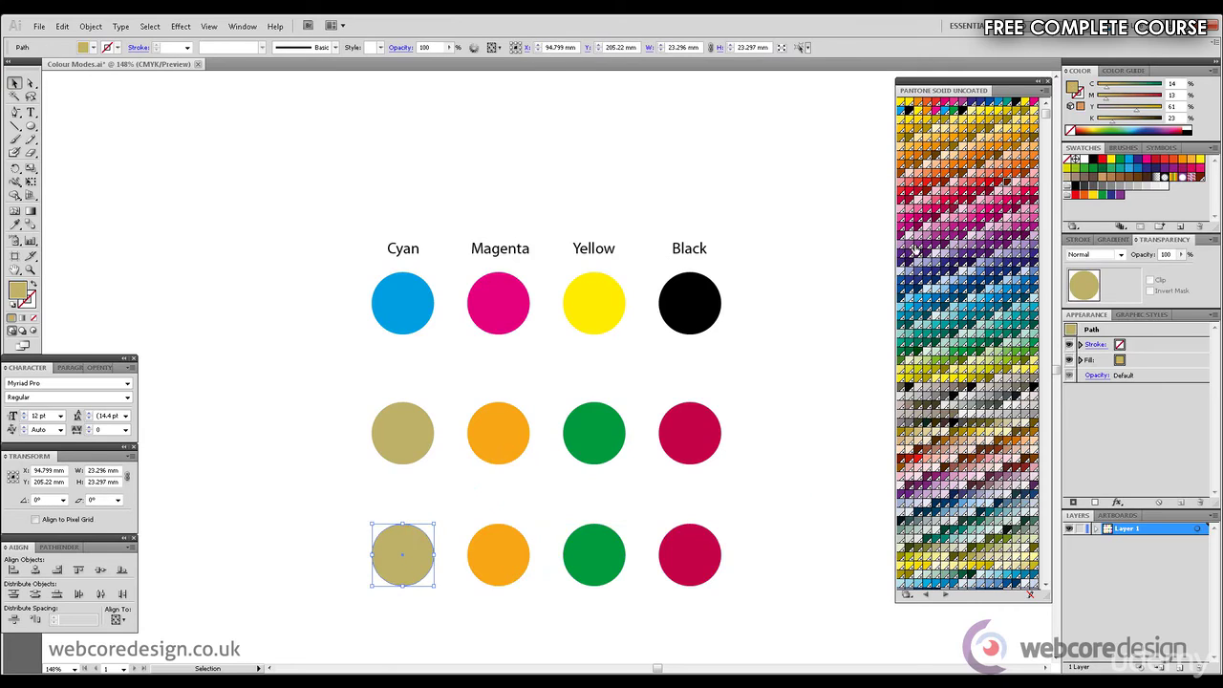
left_click(947, 289)
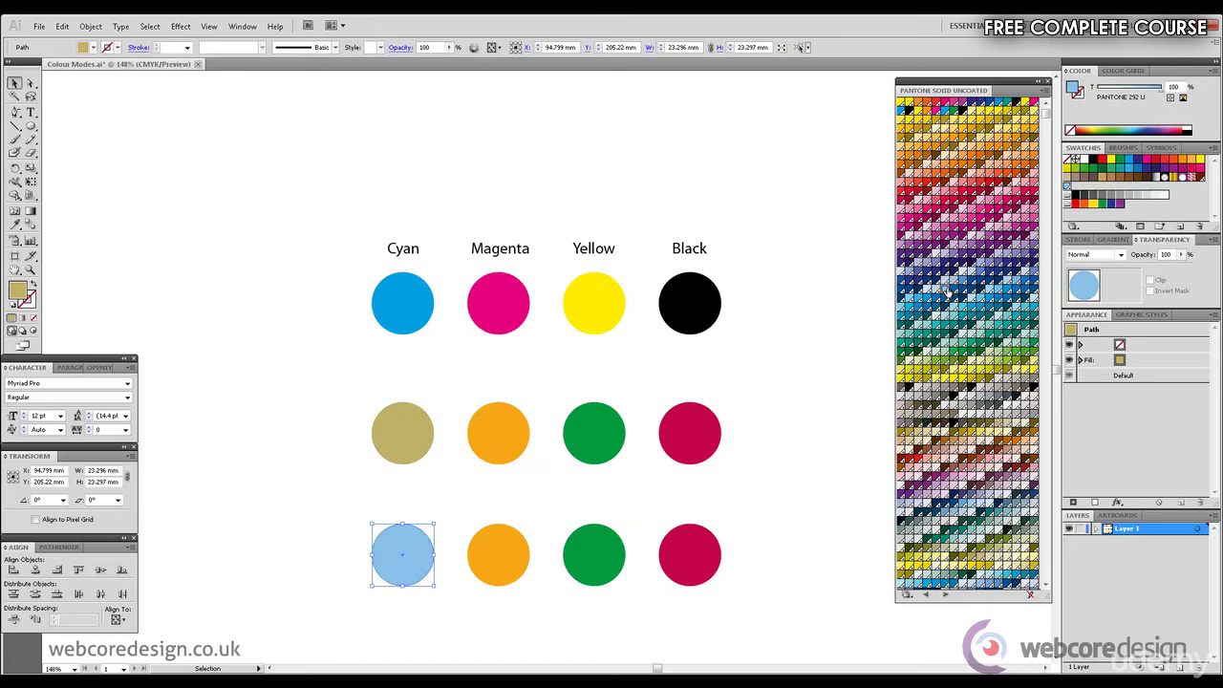
left_click(519, 536)
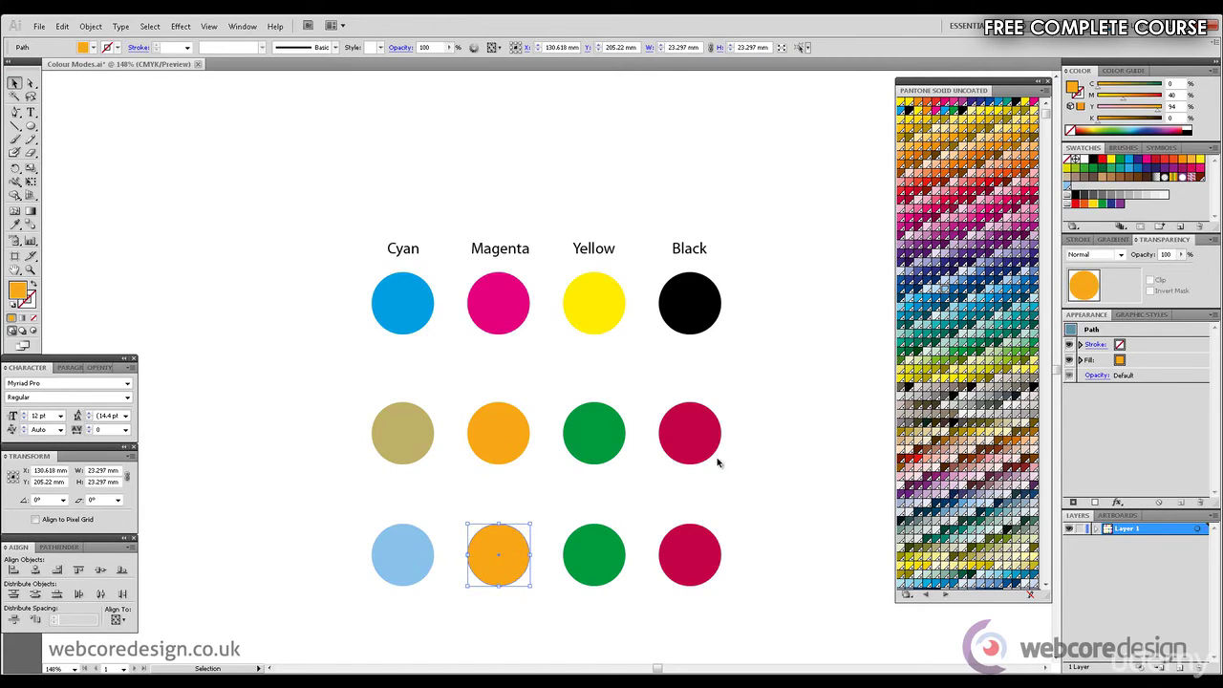
left_click(940, 444)
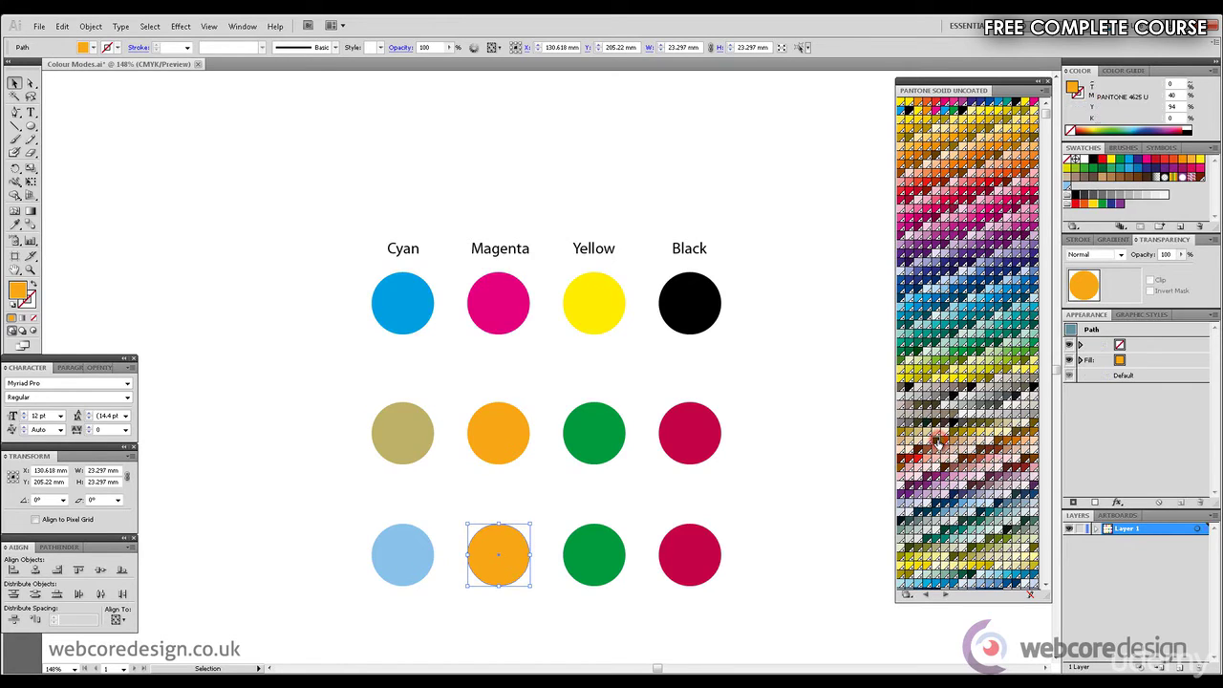
left_click(591, 555)
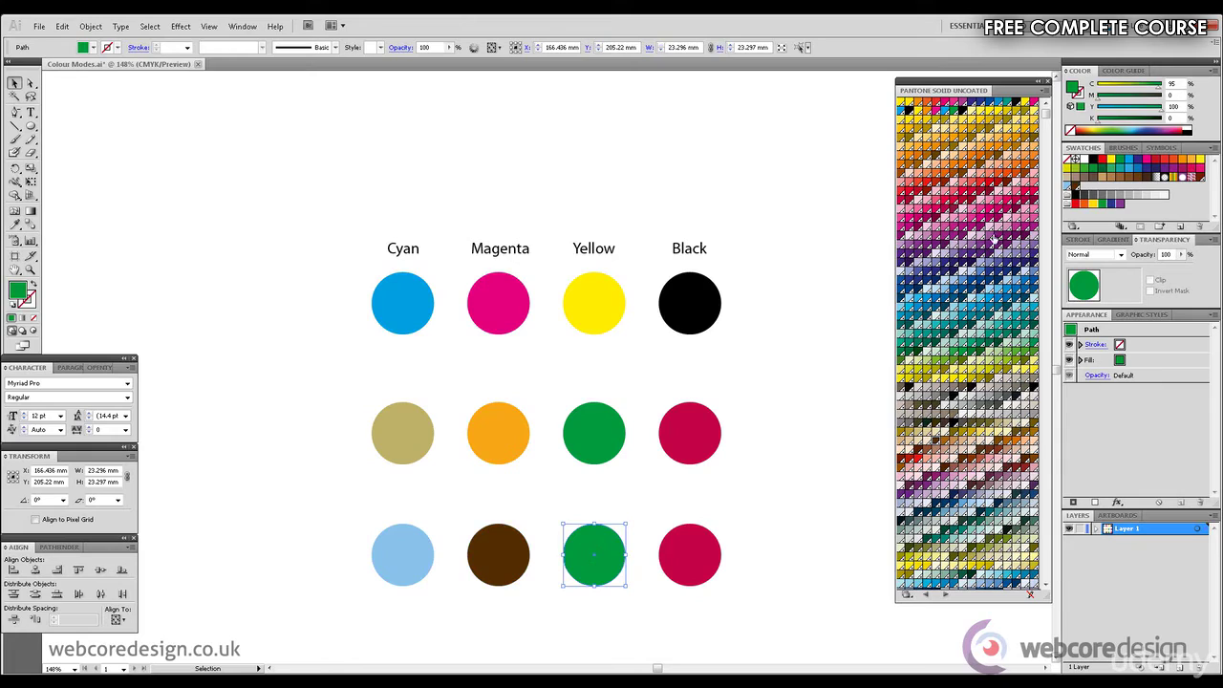
left_click(928, 193)
left_click_drag(1045, 122, 1035, 409)
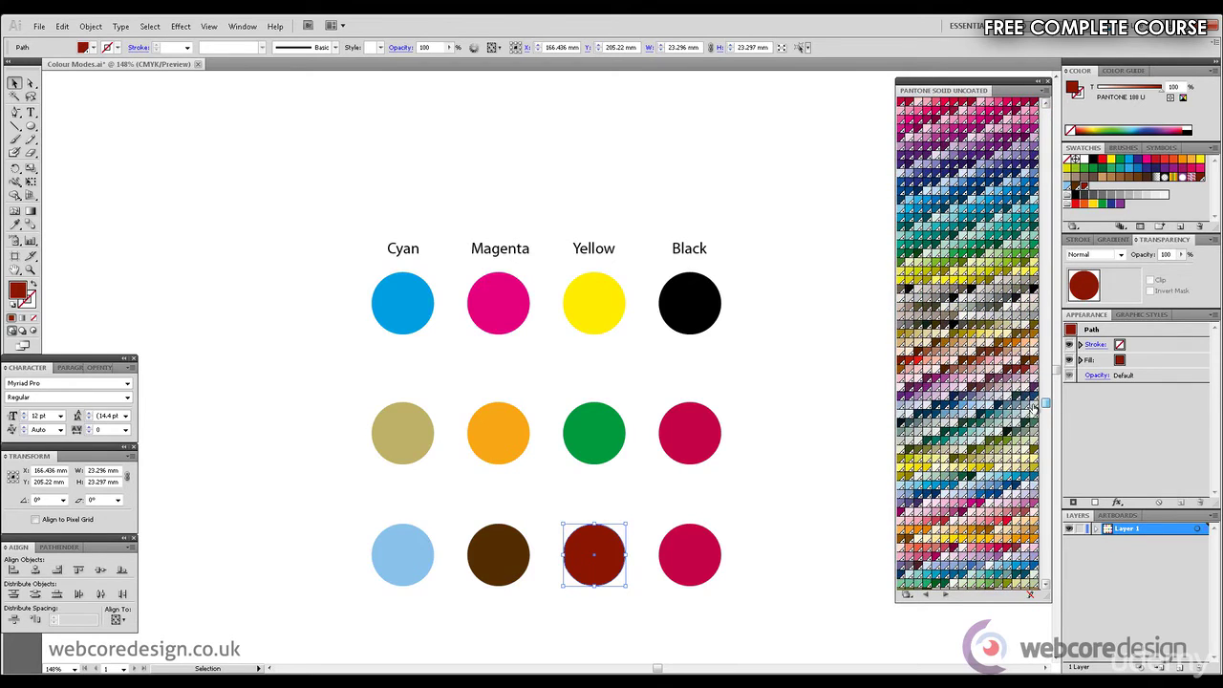
left_click(703, 560)
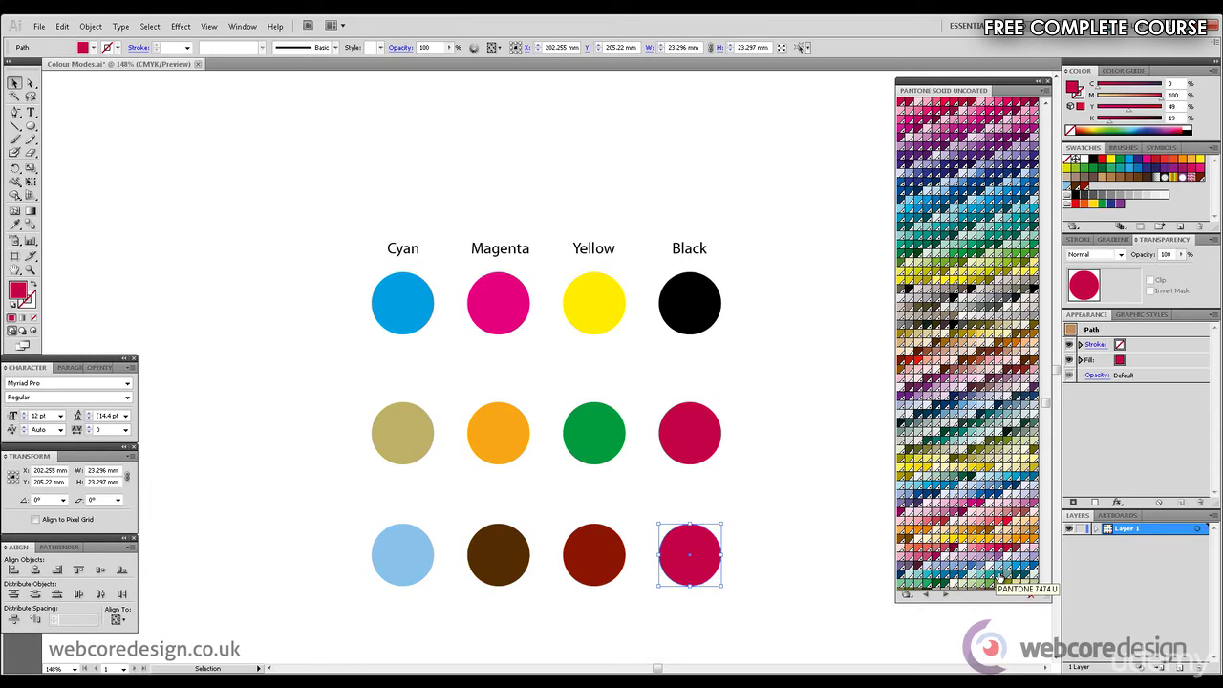
left_click(1000, 577)
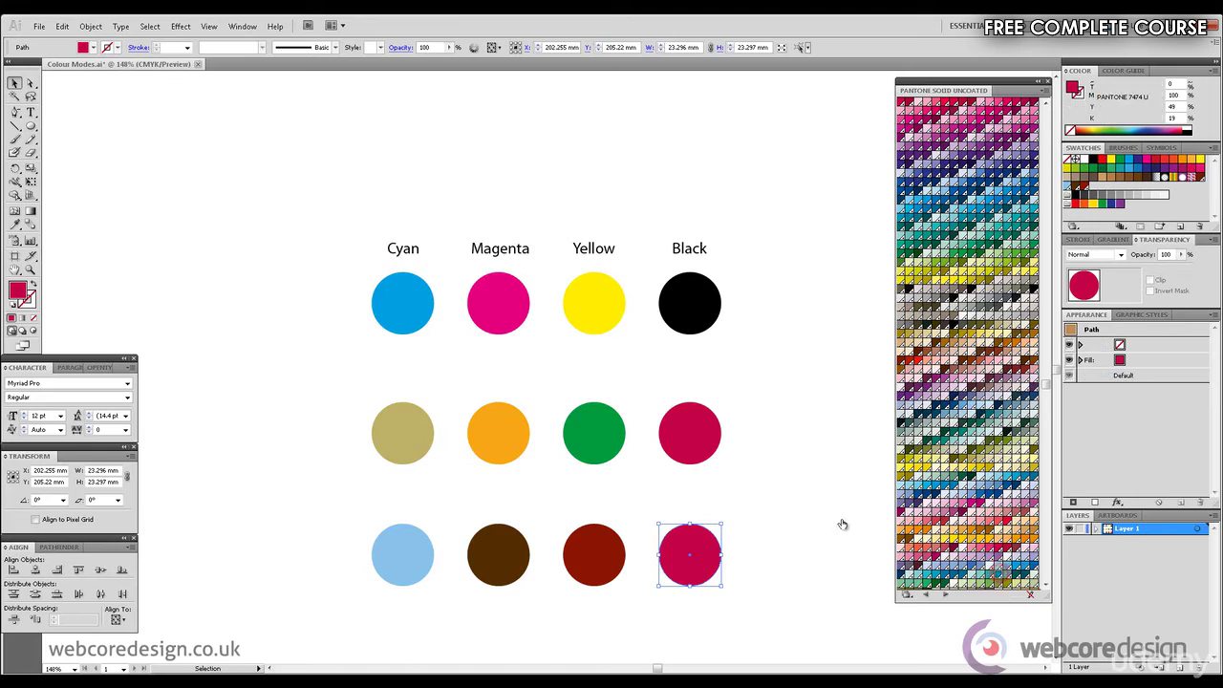
left_click(841, 521)
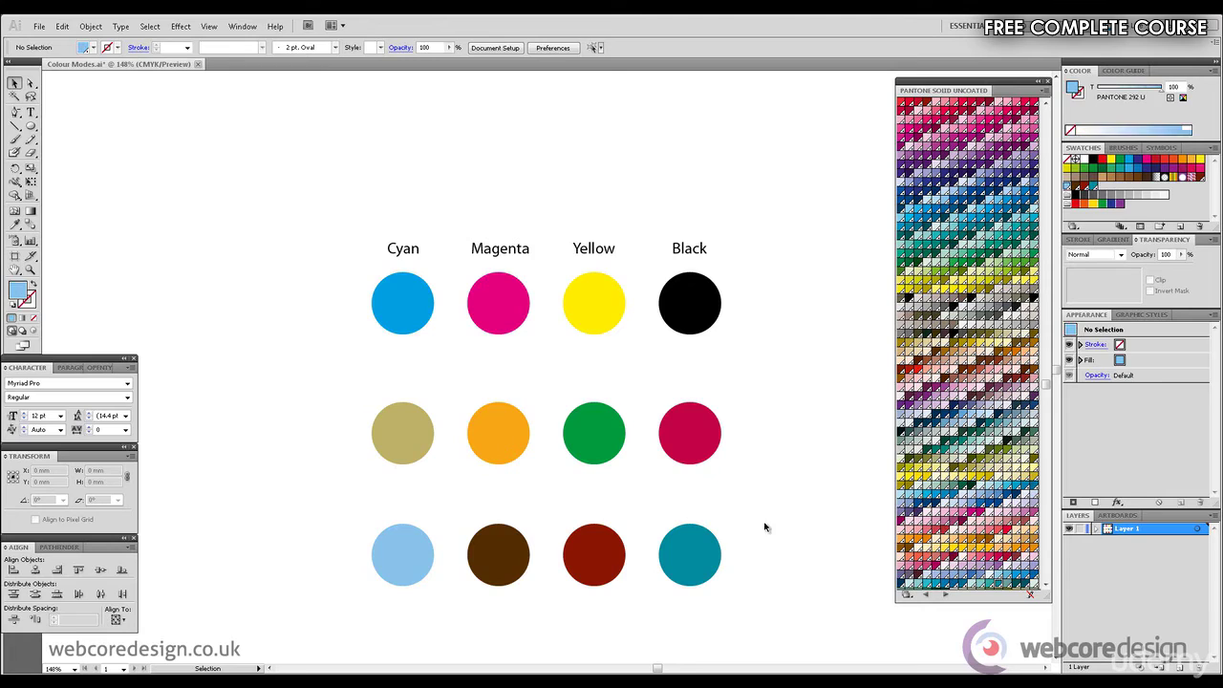
left_click(417, 557)
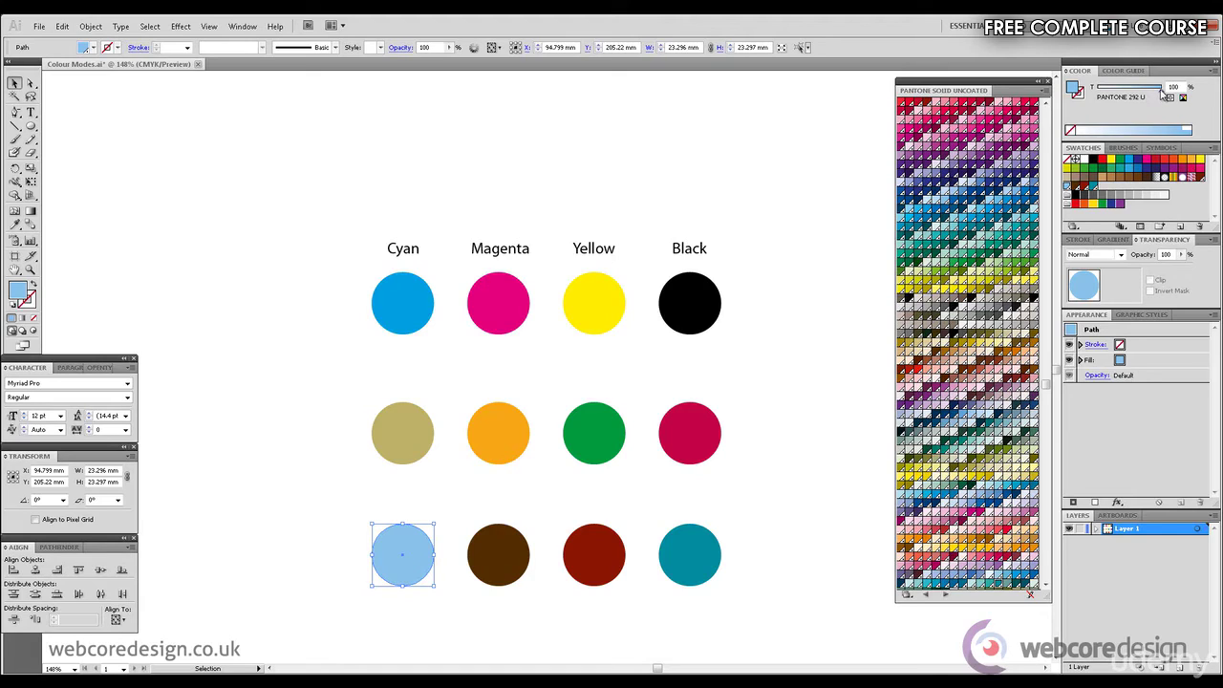
left_click_drag(1161, 92, 1124, 93)
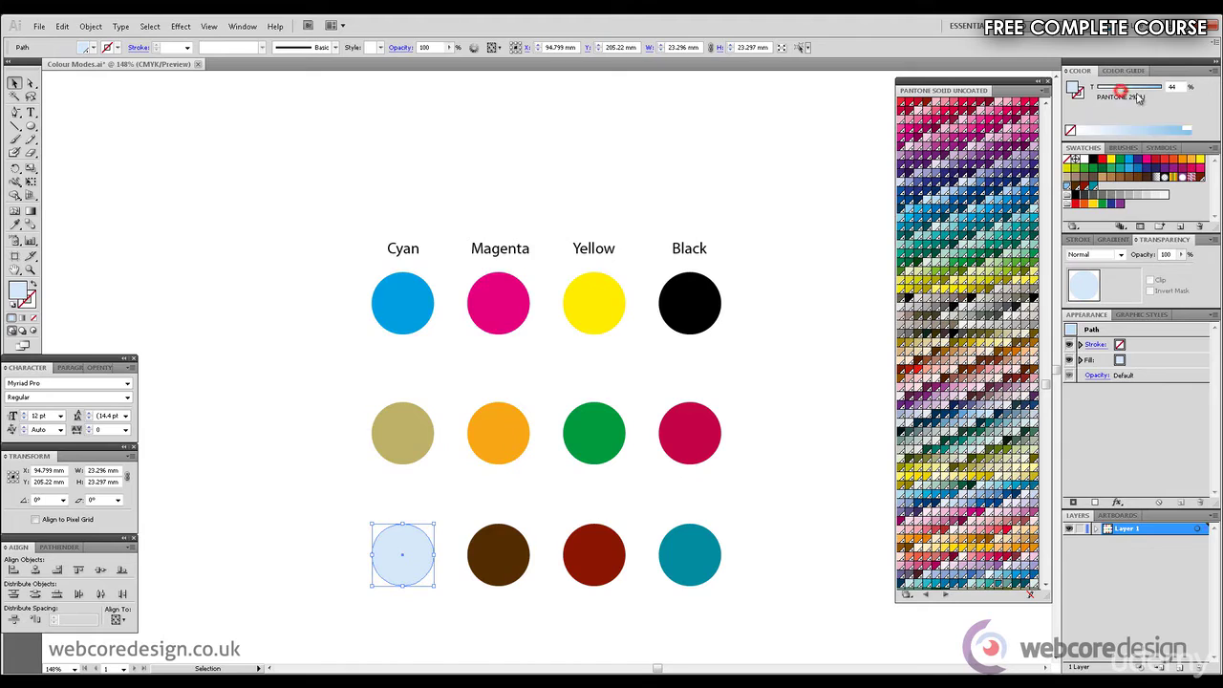
left_click(937, 74)
scroll(937, 74, "down", 2)
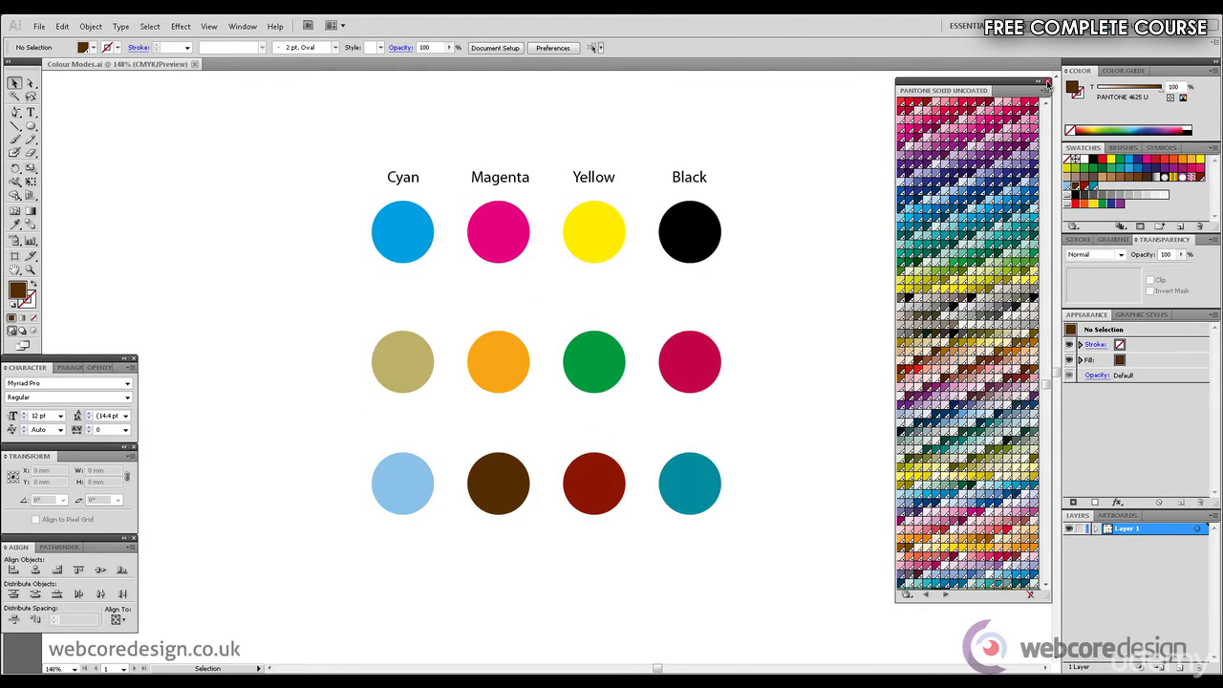
- Close the Pantone library and create a new A4 document in RGB colour mode
left_click(1047, 83)
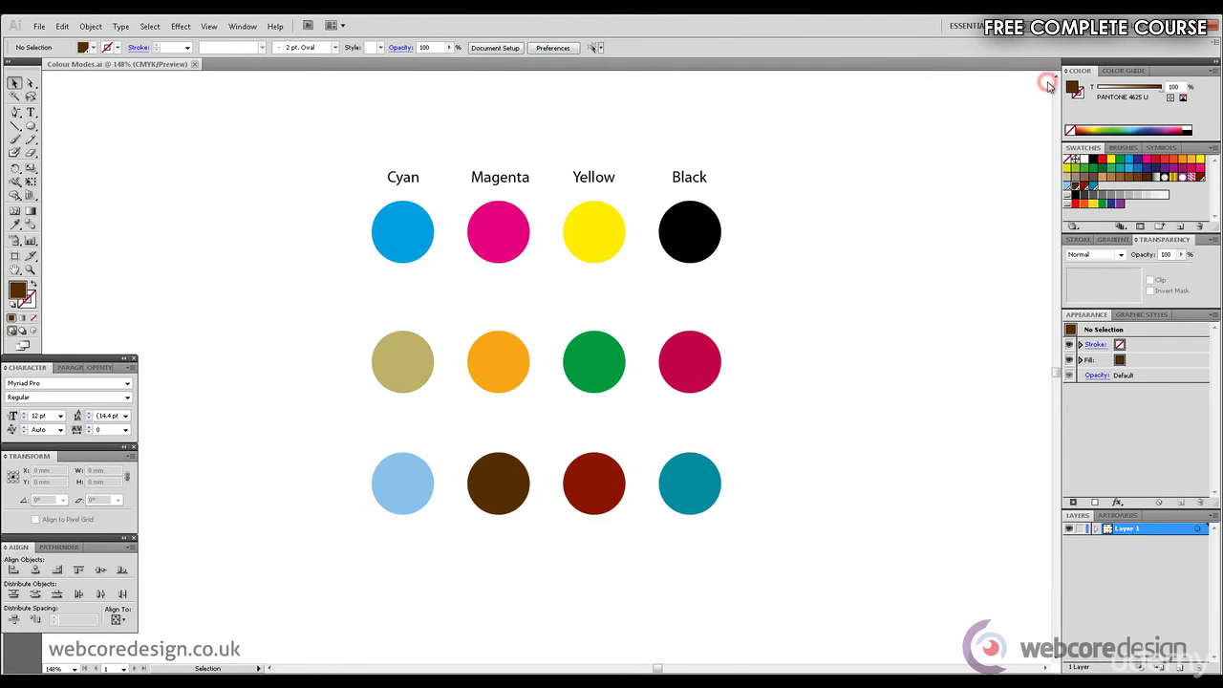
left_click(38, 27)
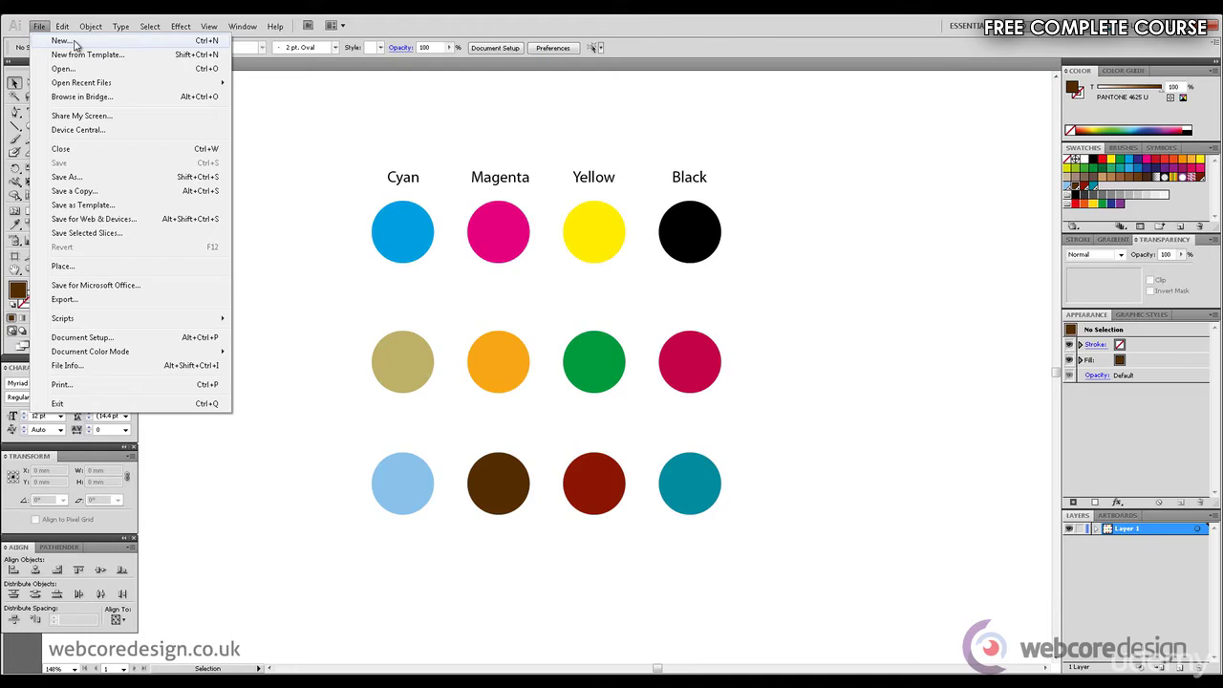
left_click(75, 42)
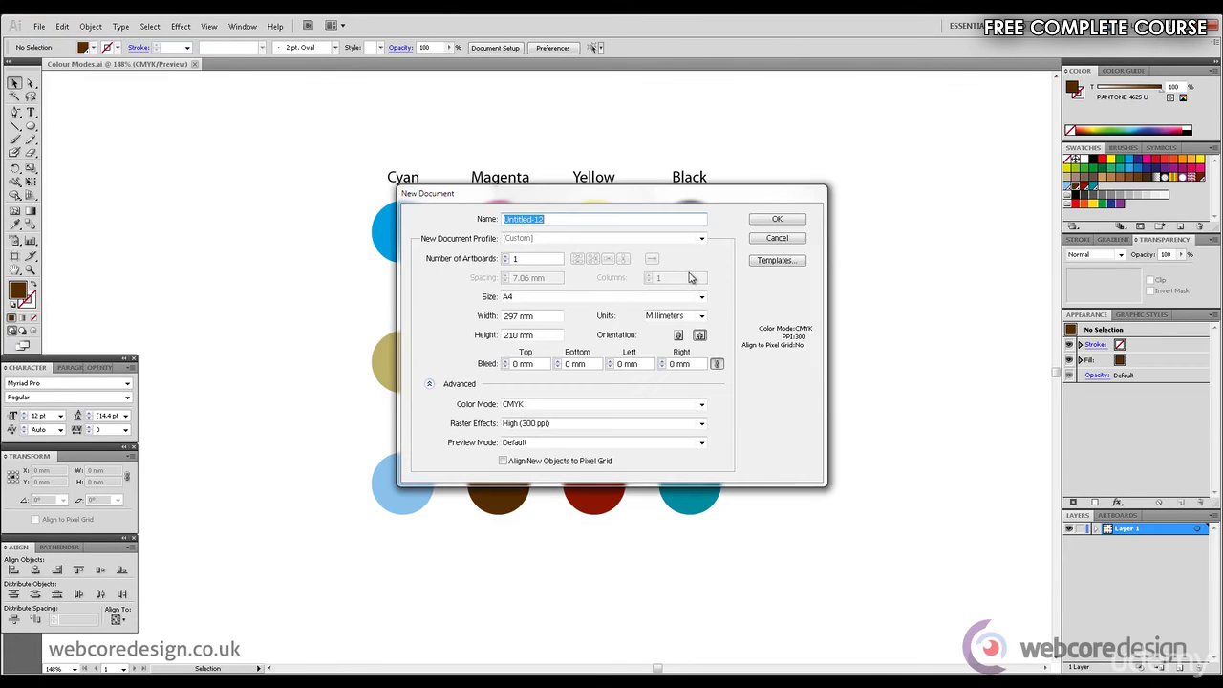
left_click(702, 404)
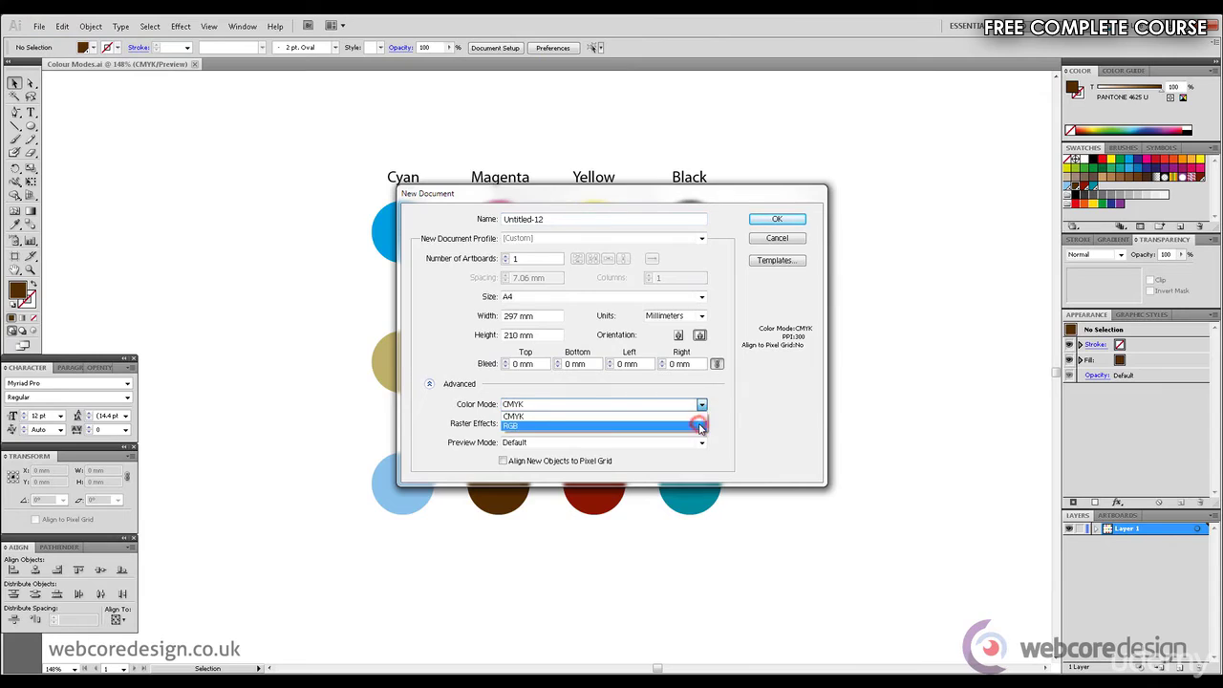
left_click(702, 426)
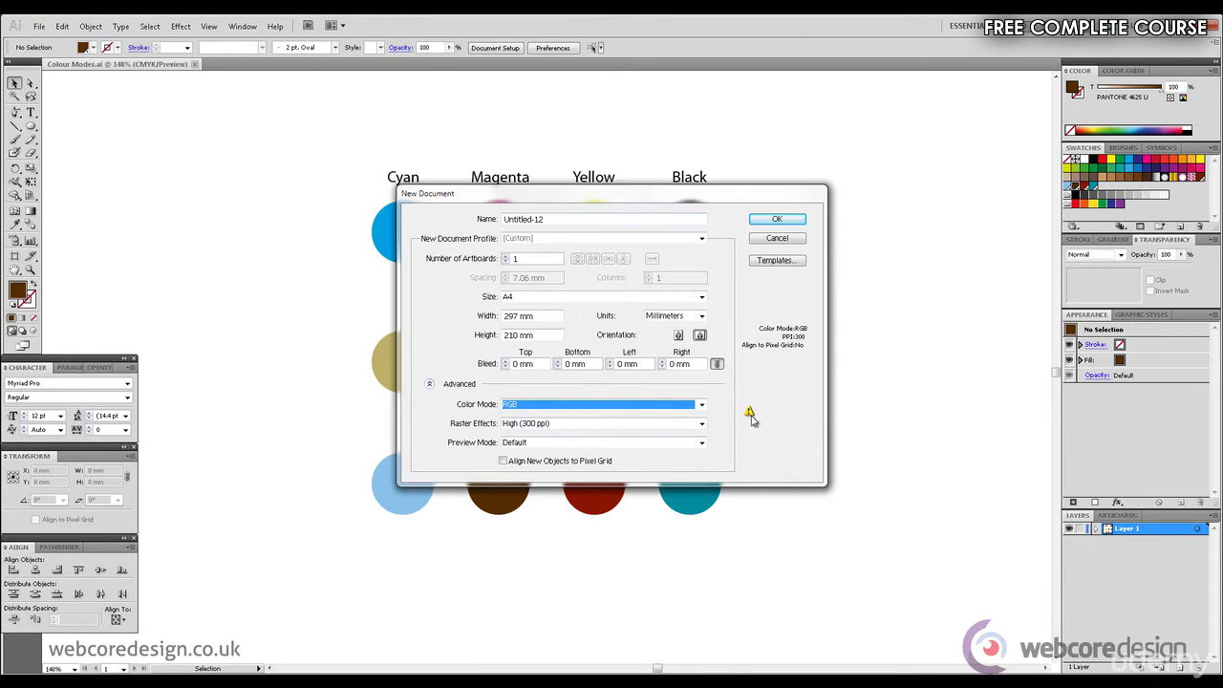
mouse_move(752, 417)
left_click(794, 221)
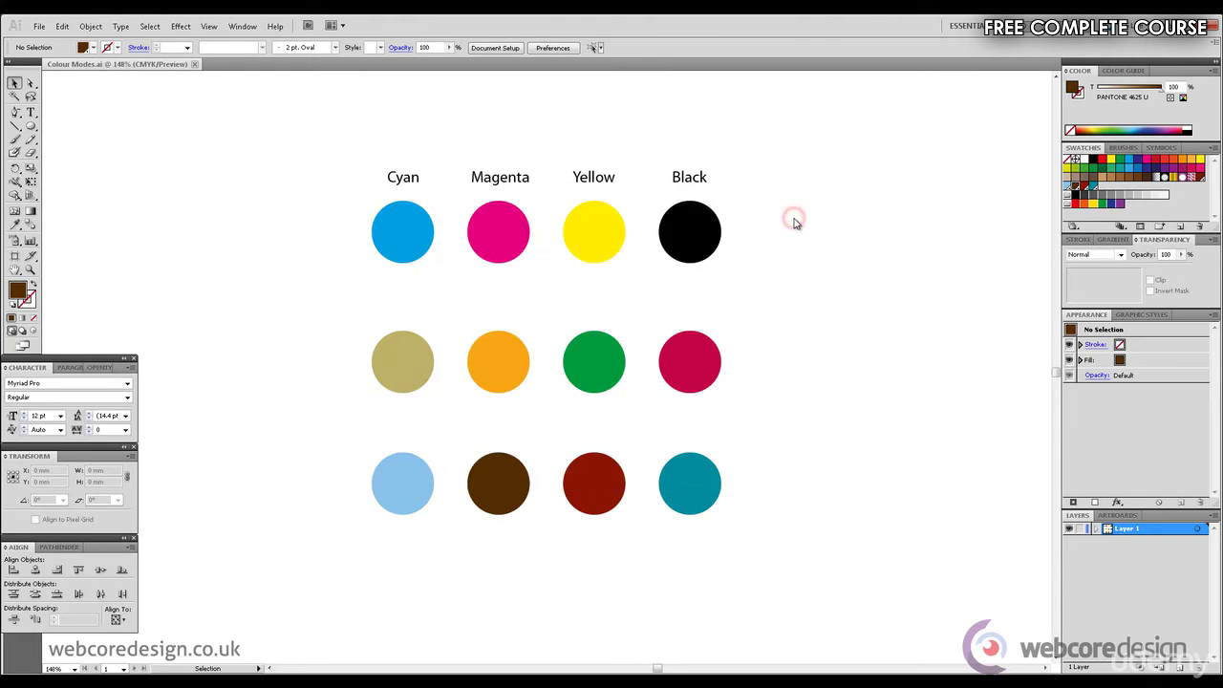
- Hide the artboard outline and draw a small stroke-less circle filled dark indigo
left_click(210, 26)
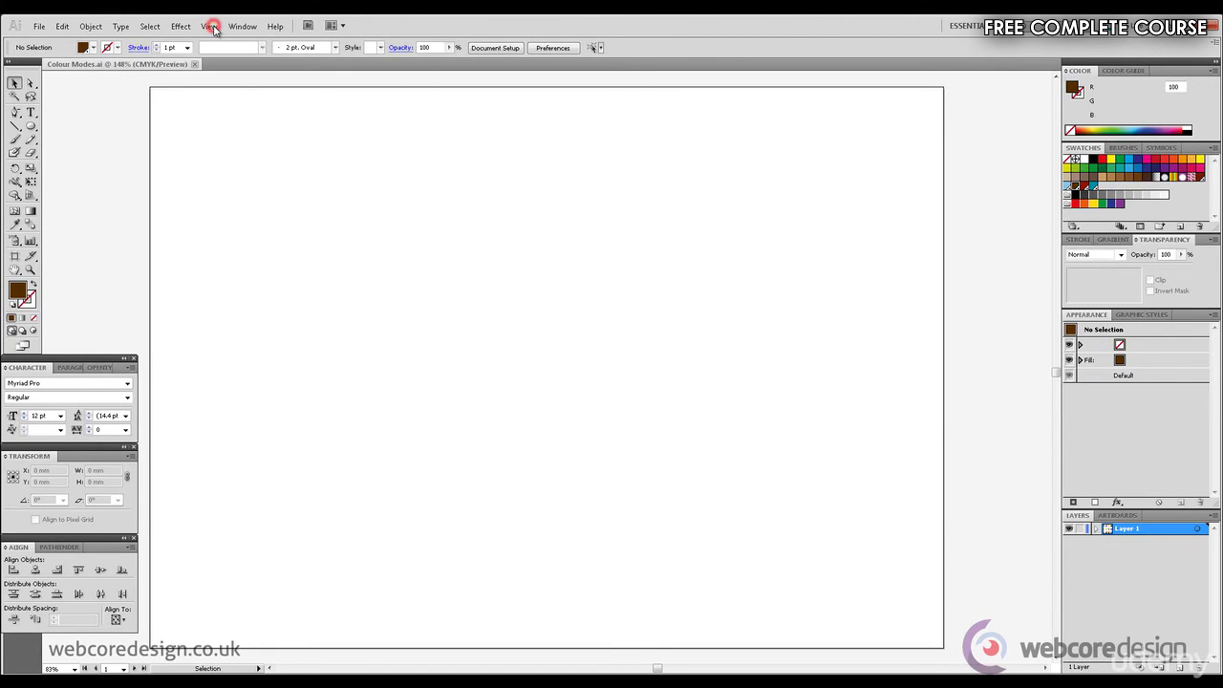
left_click(316, 213)
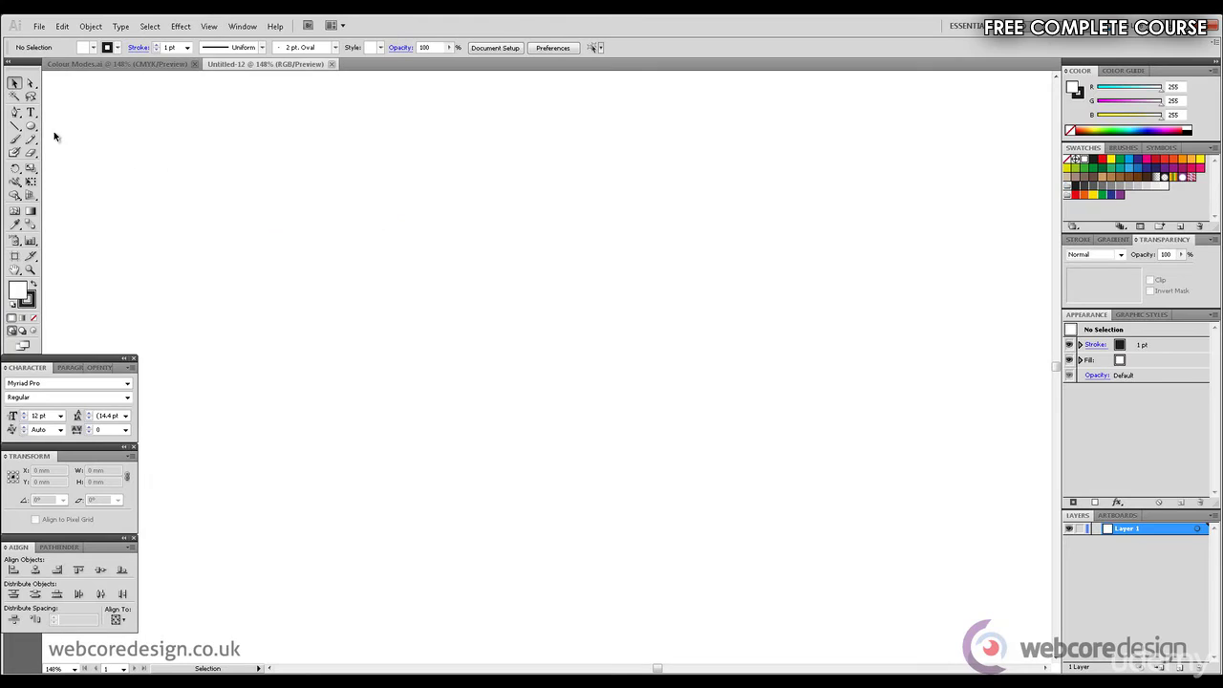
left_click(30, 125)
left_click(26, 299)
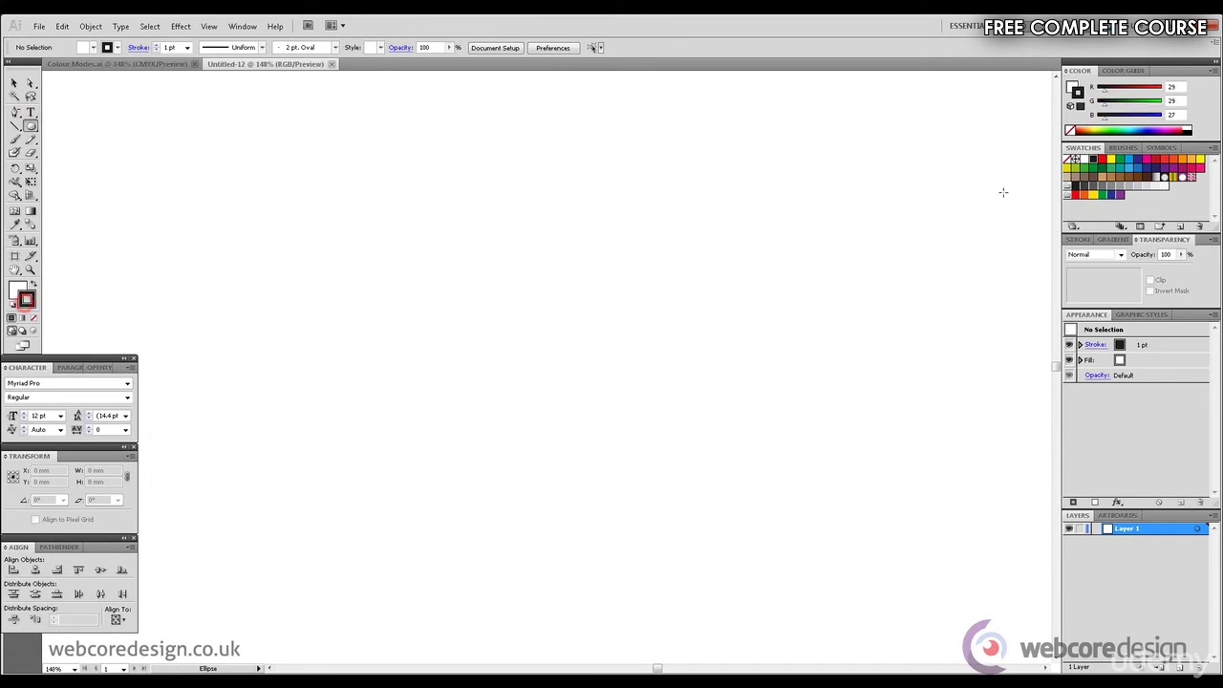
left_click(1068, 159)
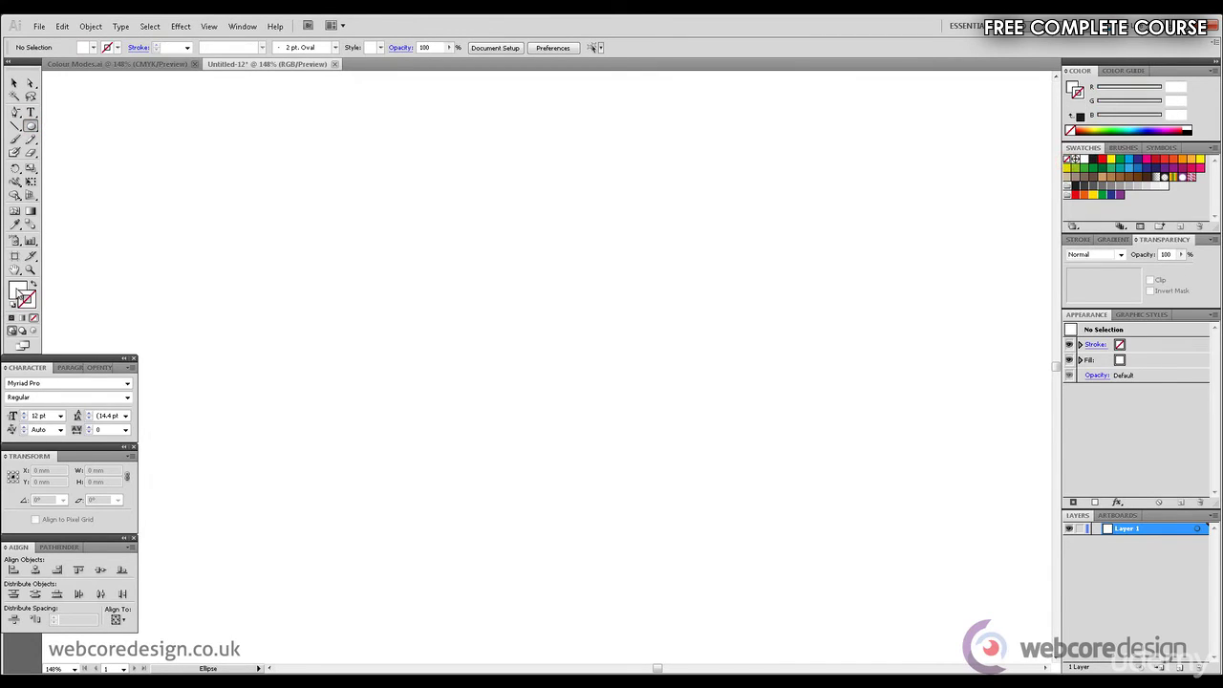
left_click(18, 290)
left_click_drag(412, 271, 470, 328)
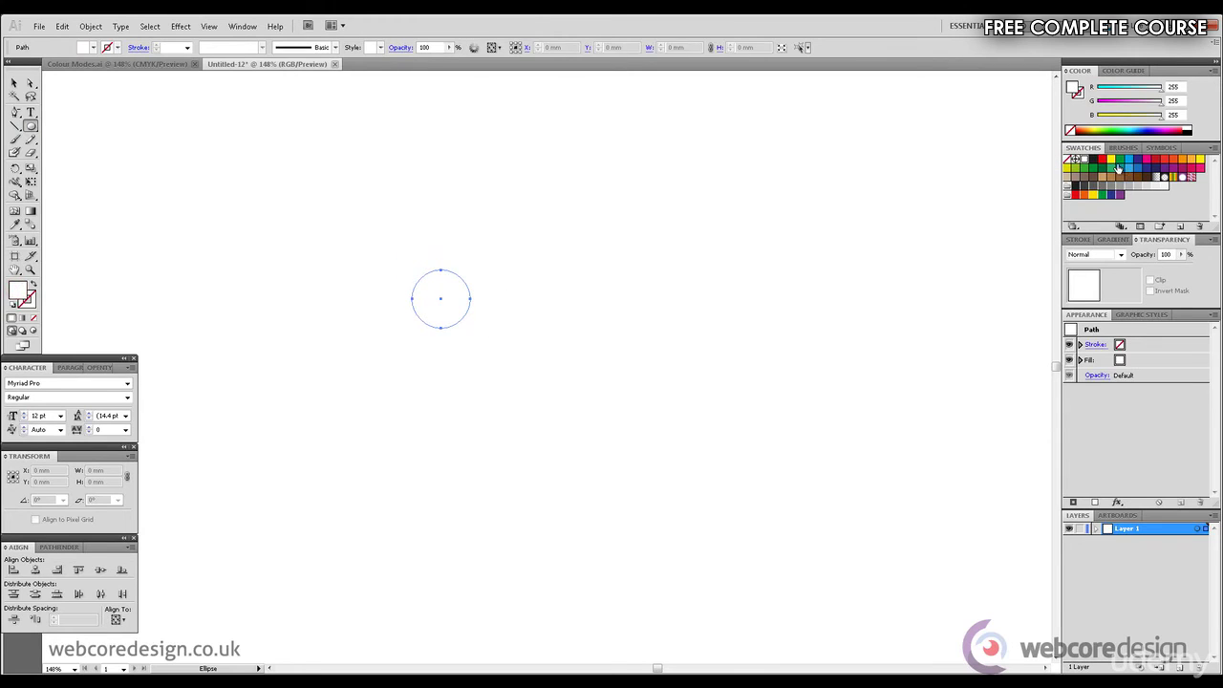
left_click(1134, 159)
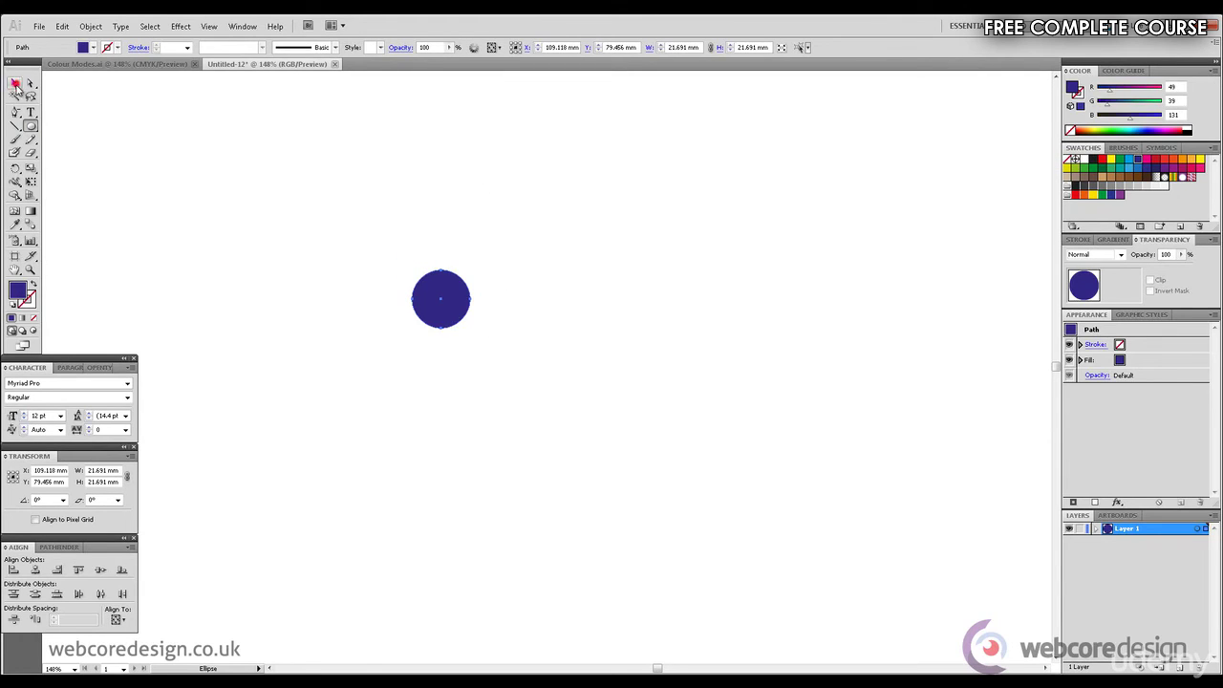
- Duplicate the indigo circle twice to the right, making a row of three
left_click(15, 84)
left_click_drag(452, 297, 541, 298)
left_click_drag(541, 297, 629, 297)
- Use the Color panel sliders to make the three circles red, green (G 255) and pure blue (0,0,255)
left_click(740, 240)
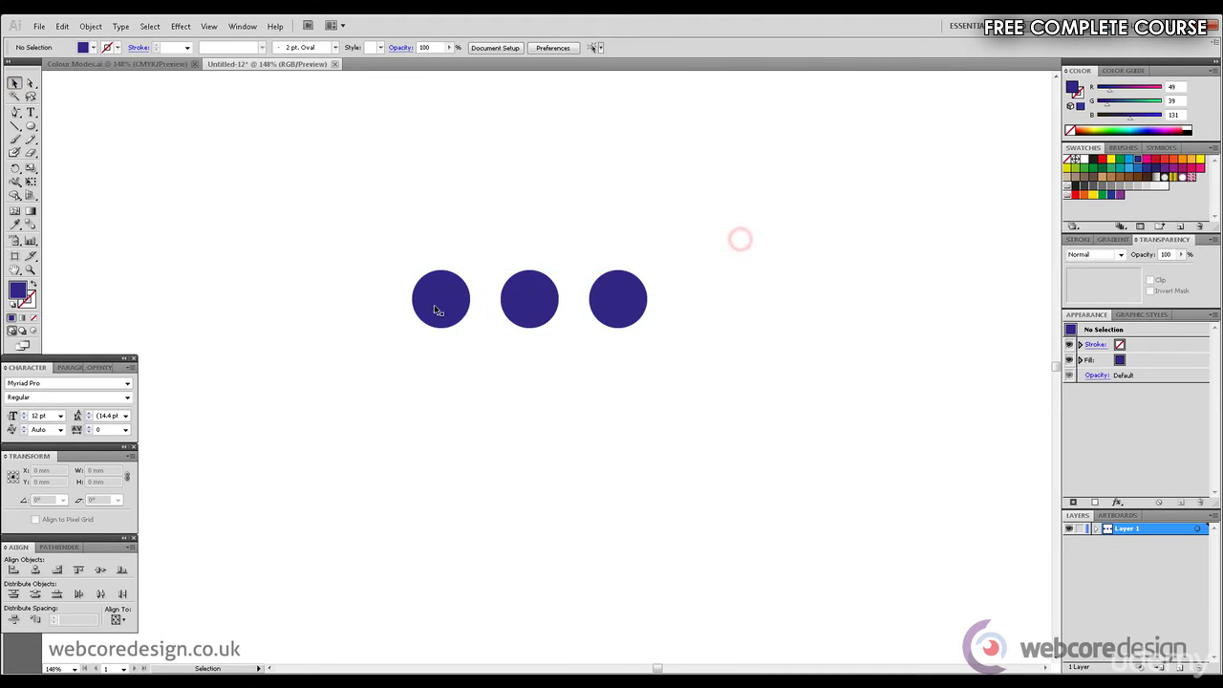
left_click(436, 310)
left_click(1115, 87)
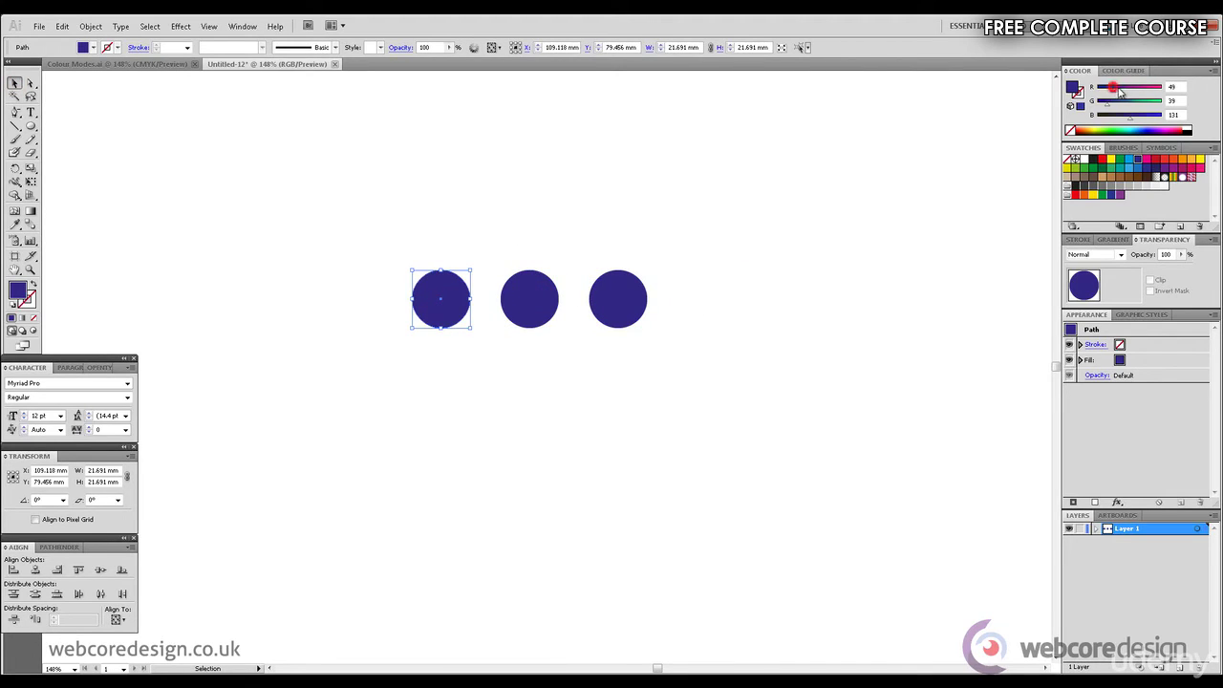
left_click_drag(1120, 92, 1097, 119)
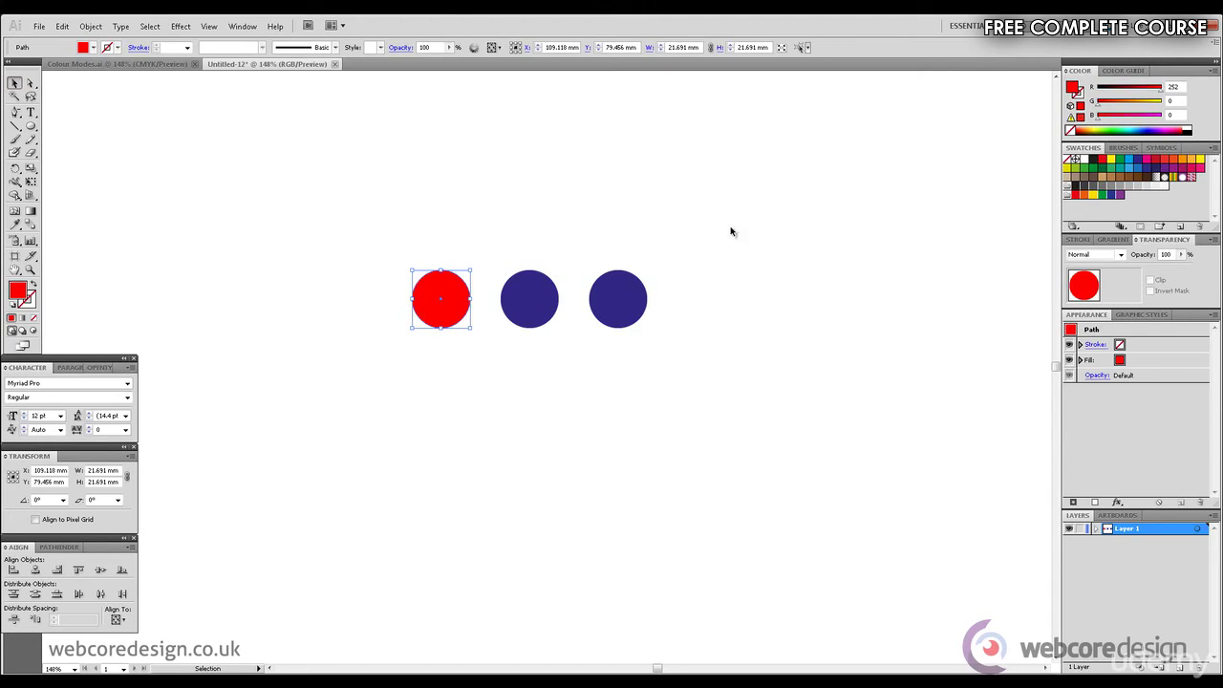
left_click(547, 304)
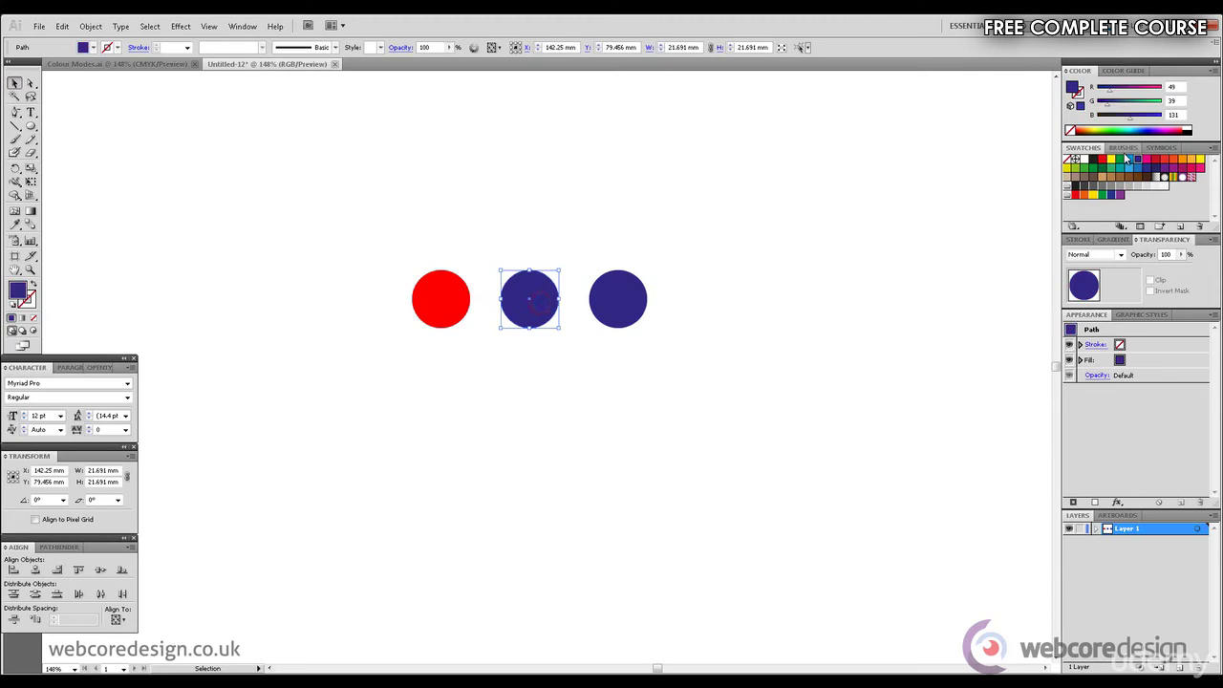
mouse_move(1131, 120)
left_mouse_down()
mouse_move(1097, 116)
mouse_move(1168, 110)
mouse_move(1097, 86)
mouse_move(1147, 109)
left_mouse_up()
left_click(631, 309)
left_click_drag(1107, 101, 1098, 101)
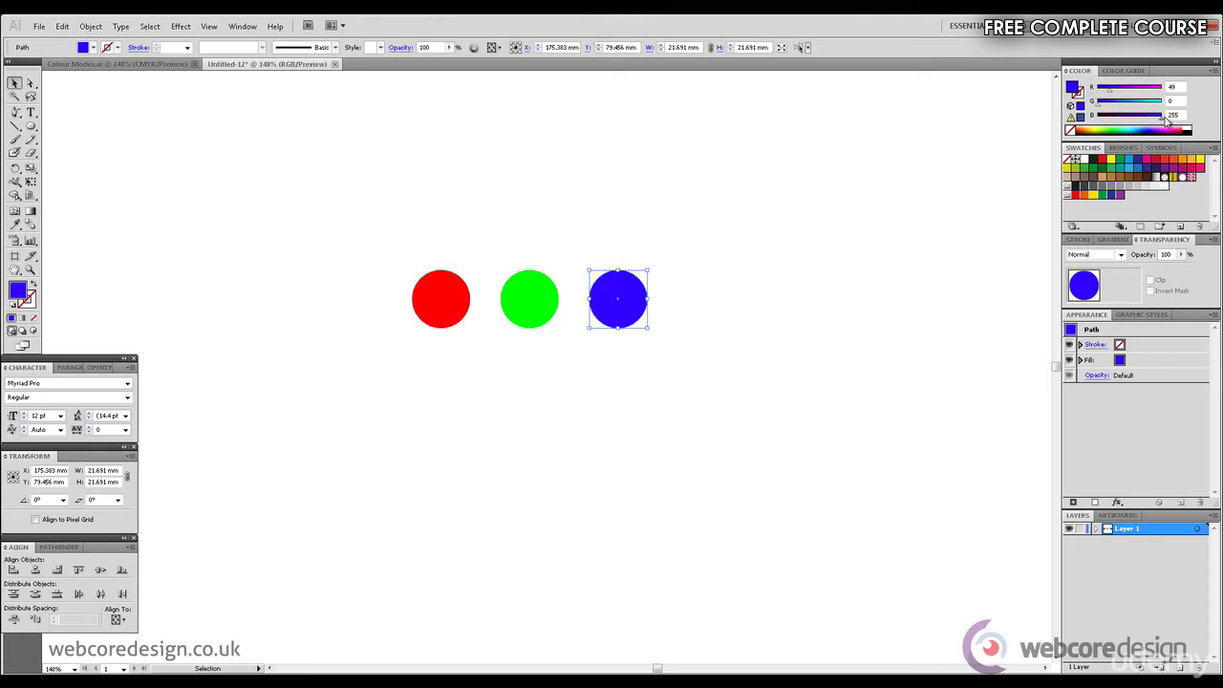
left_click_drag(1112, 87, 1097, 90)
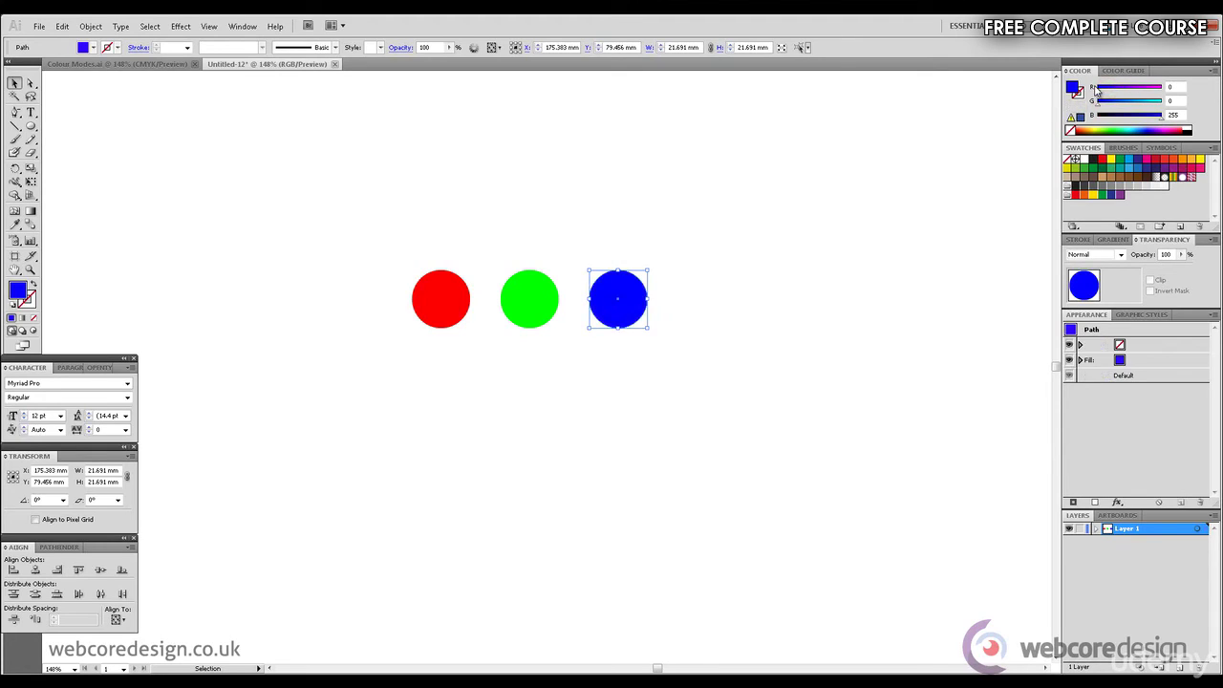
left_click(623, 203)
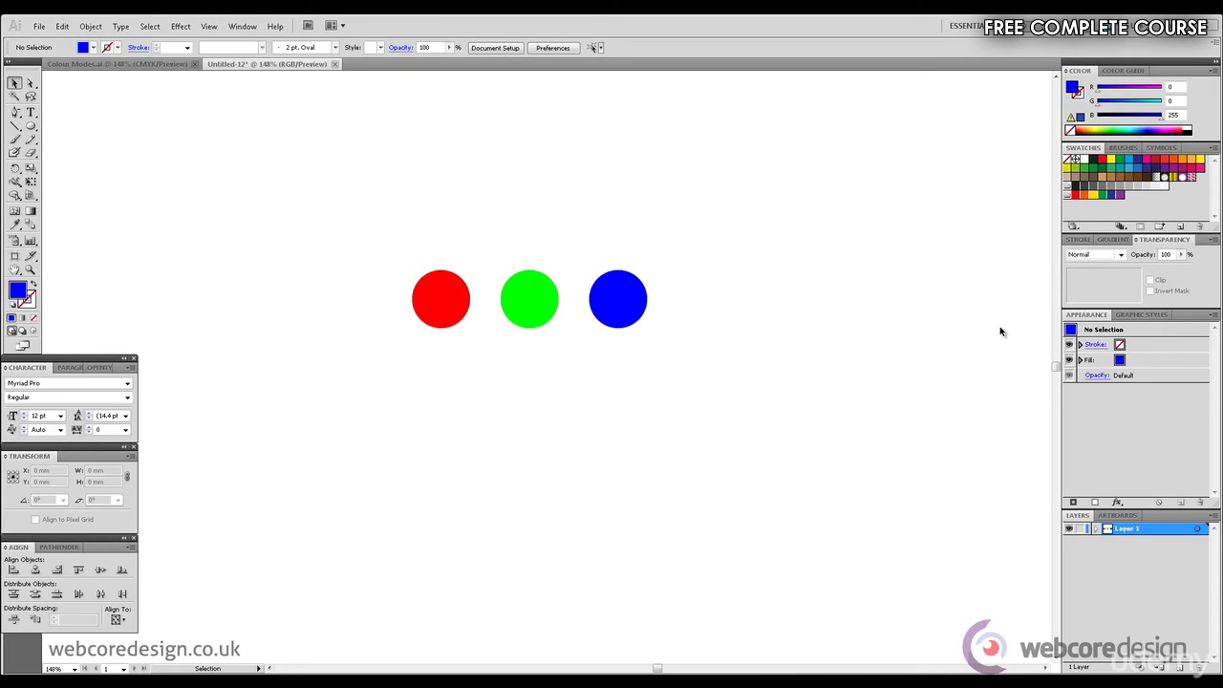
- Check the blue circle's colour values, then return to the Colour Modes.ai document
left_click_drag(822, 368, 344, 256)
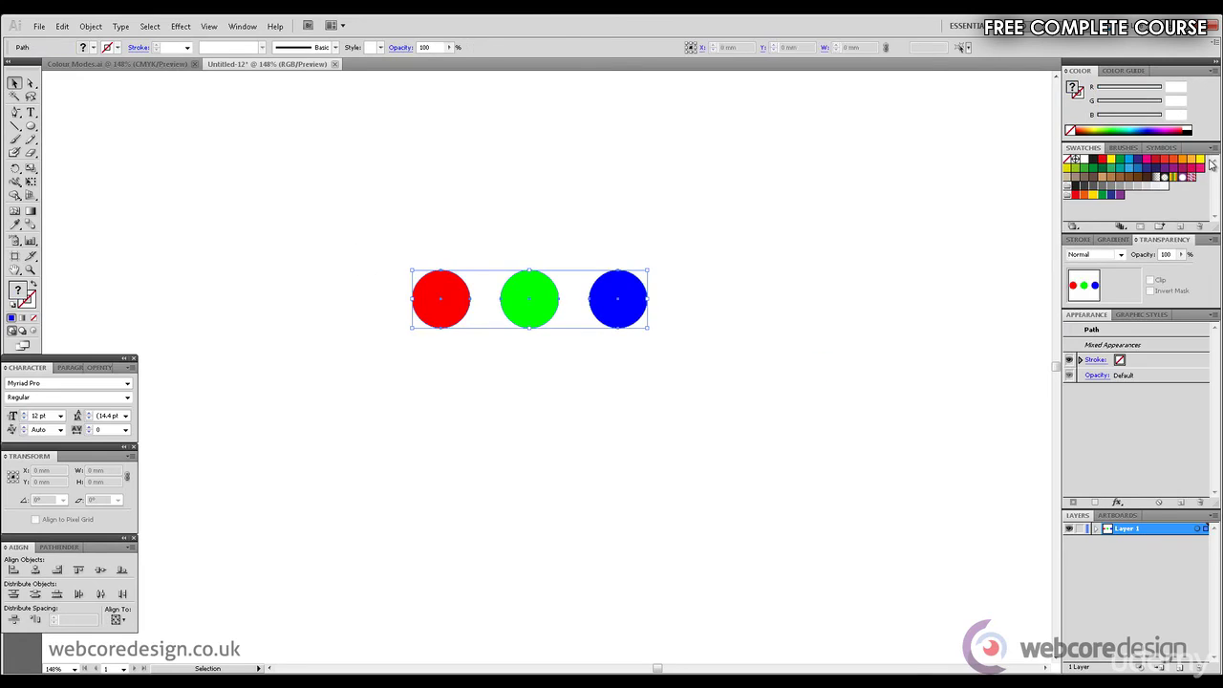
left_click(666, 259)
left_click(618, 299)
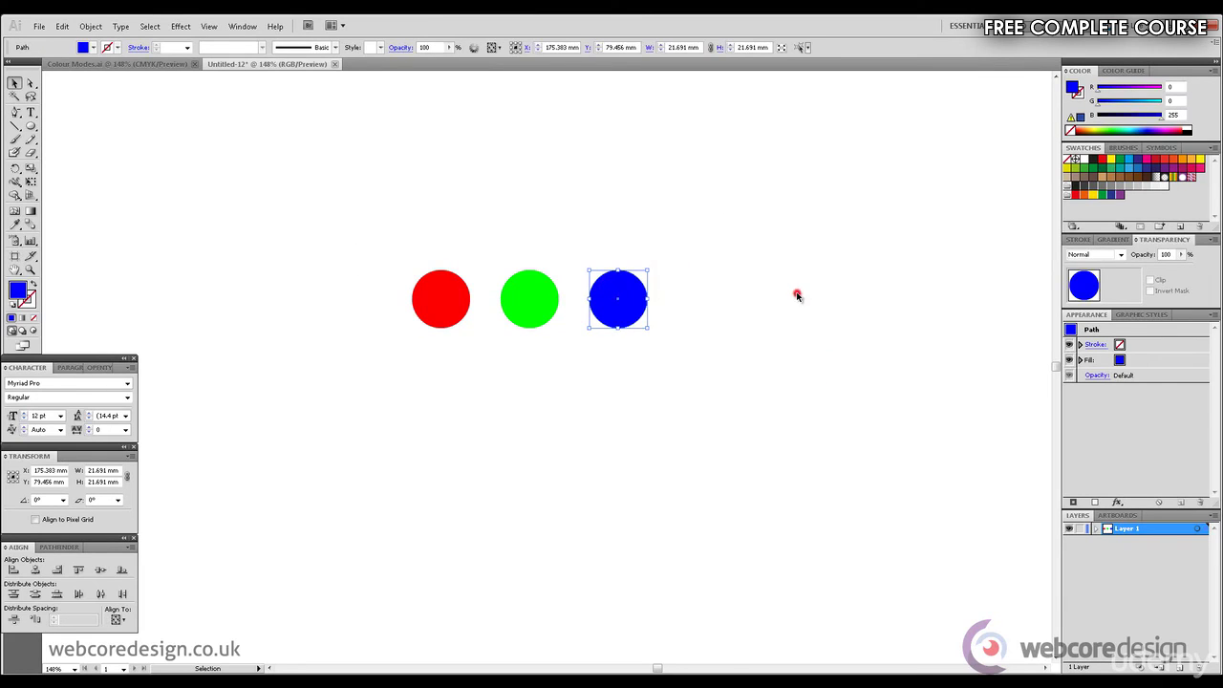
left_click(797, 296)
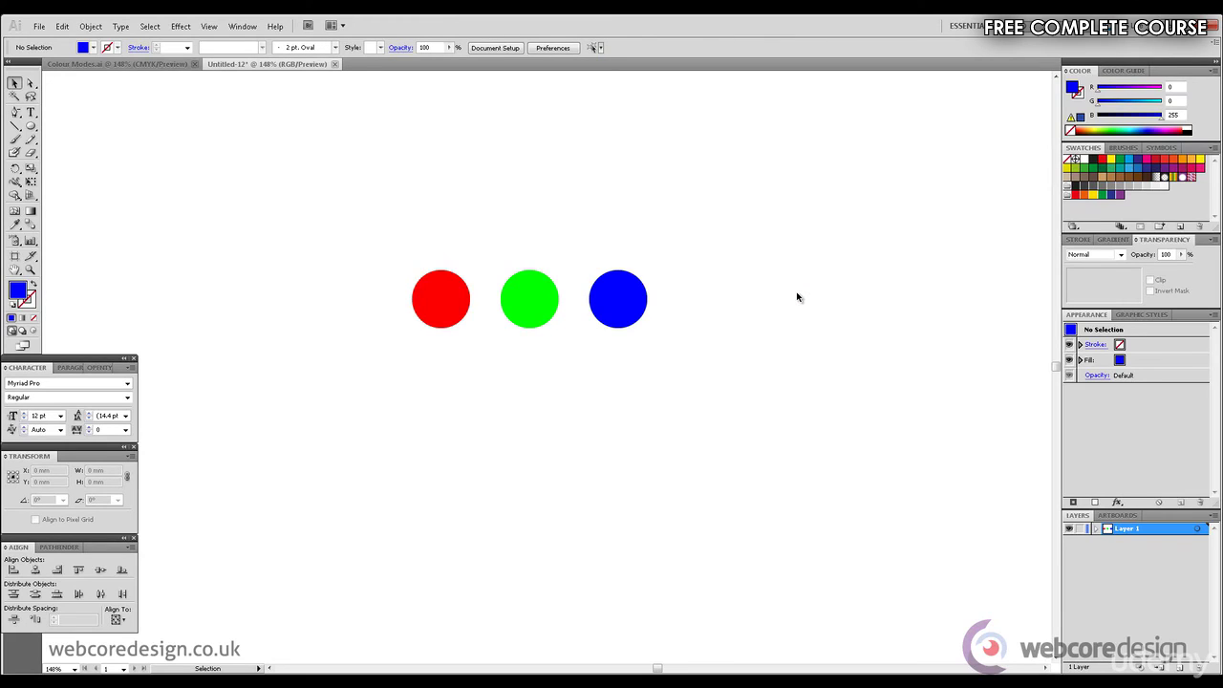
left_click(144, 65)
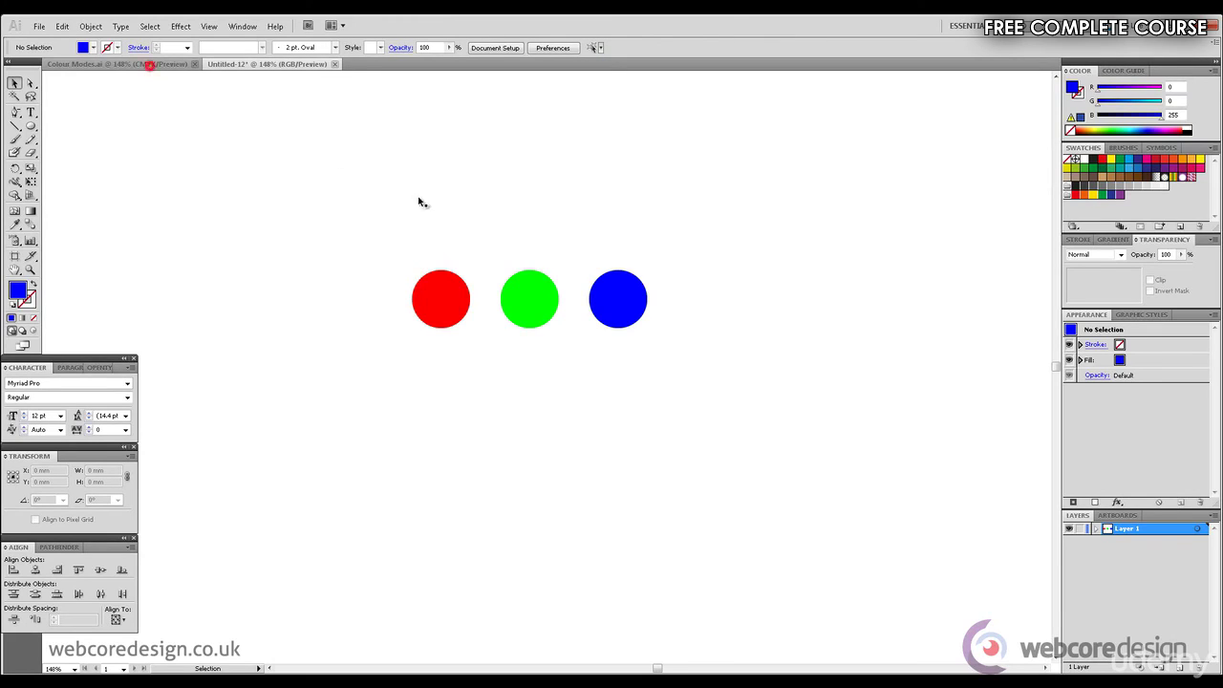